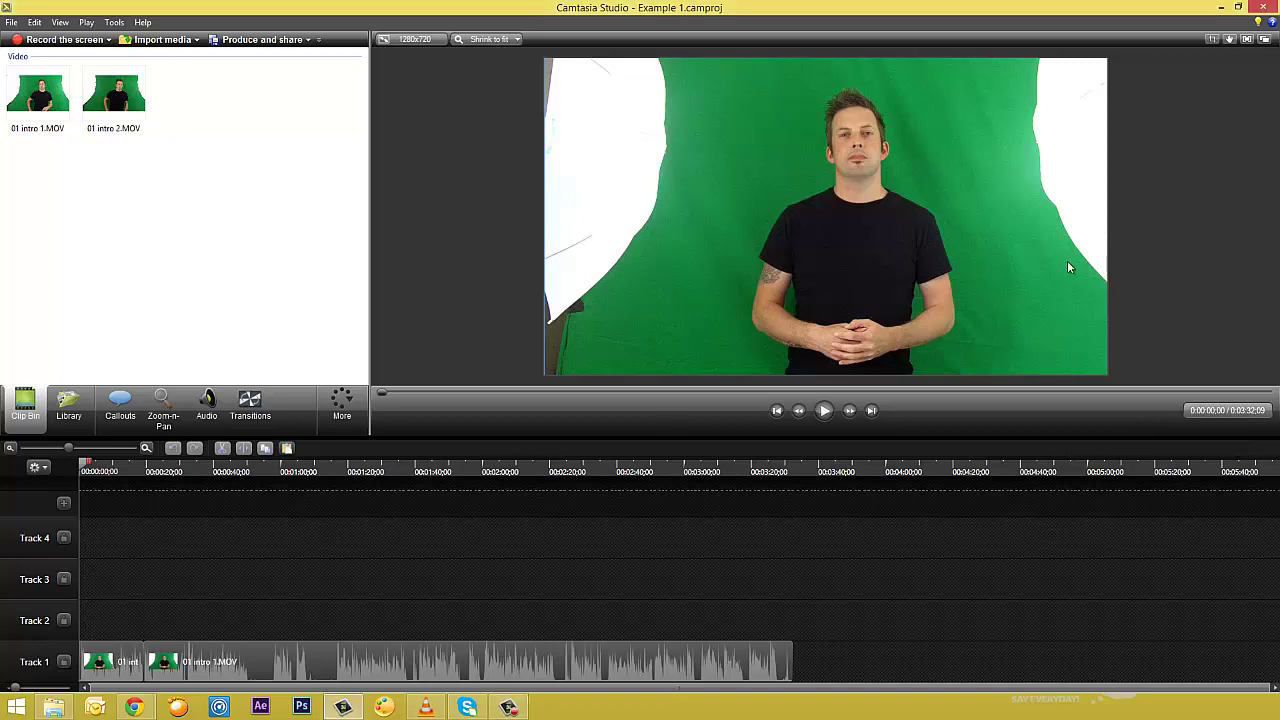
# Select the first clip and try resizing it, ending with it filling the whole canvas.
pyautogui.click(866, 244)
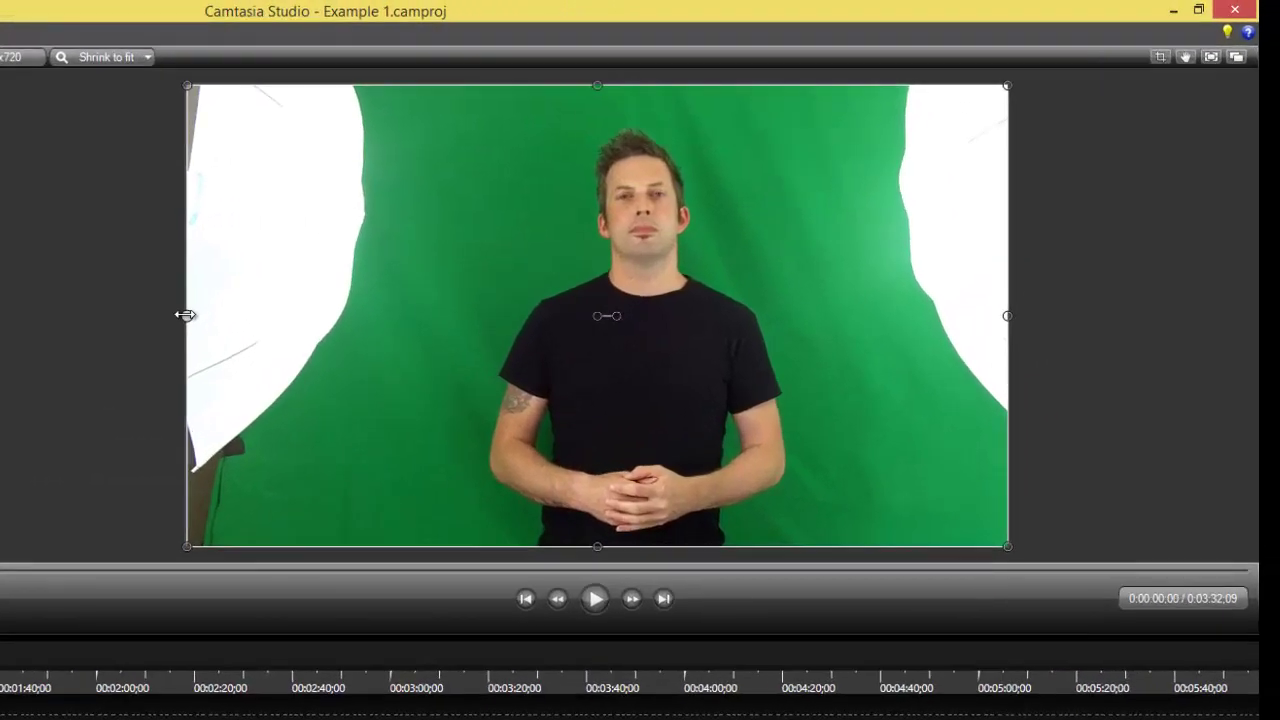
pyautogui.moveTo(543, 215); pyautogui.dragTo(542, 216)
pyautogui.moveTo(186, 315); pyautogui.dragTo(192, 345)
pyautogui.moveTo(597, 86); pyautogui.dragTo(595, 245)
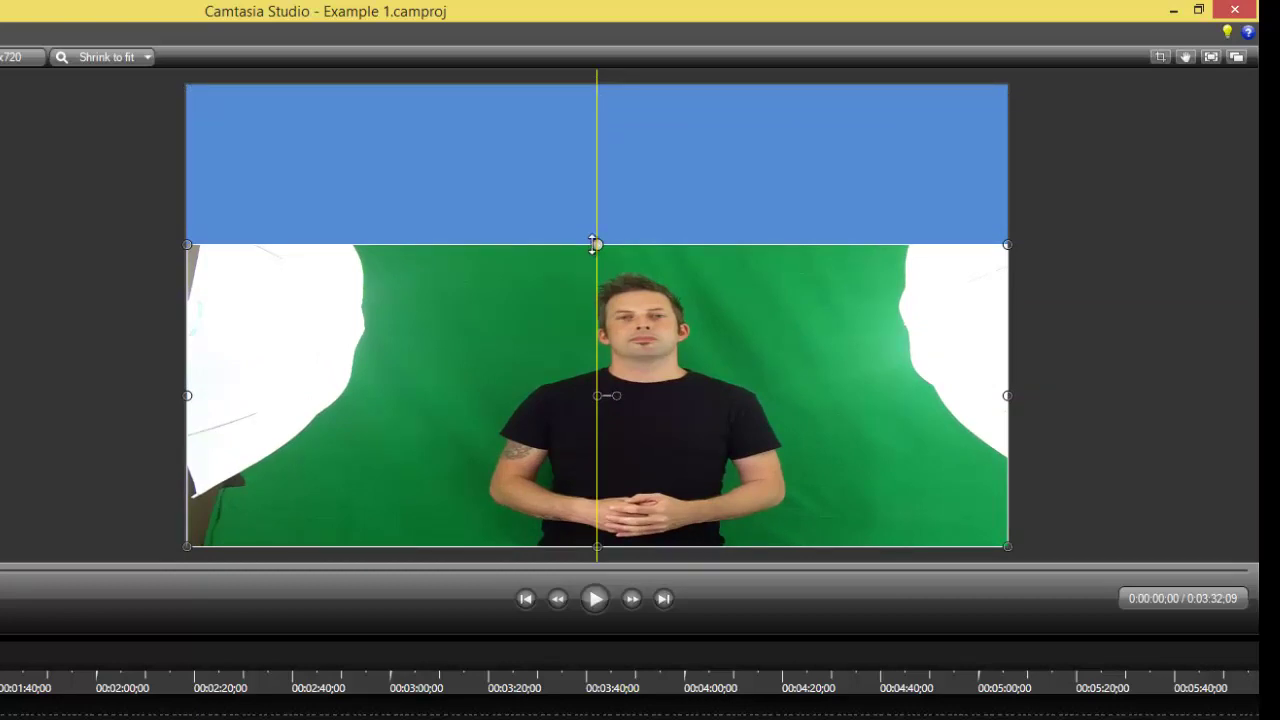
pyautogui.moveTo(595, 228); pyautogui.dragTo(592, 85)
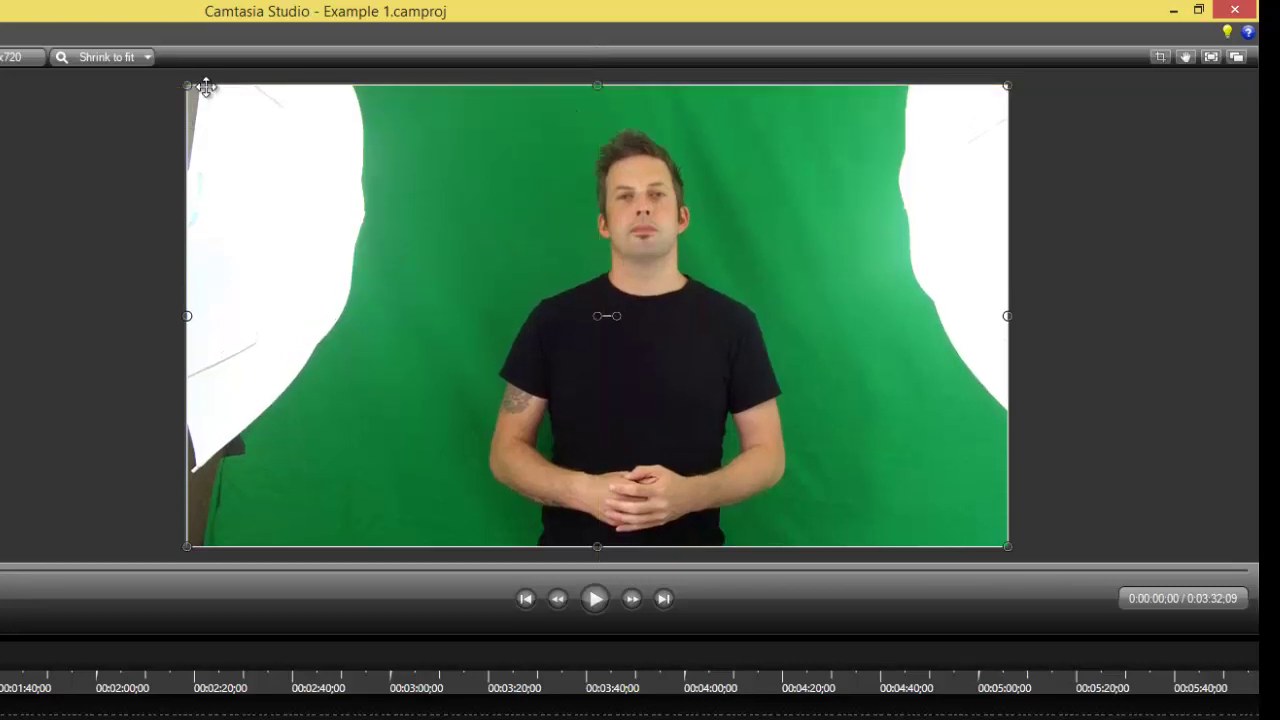
pyautogui.moveTo(183, 81); pyautogui.dragTo(625, 331)
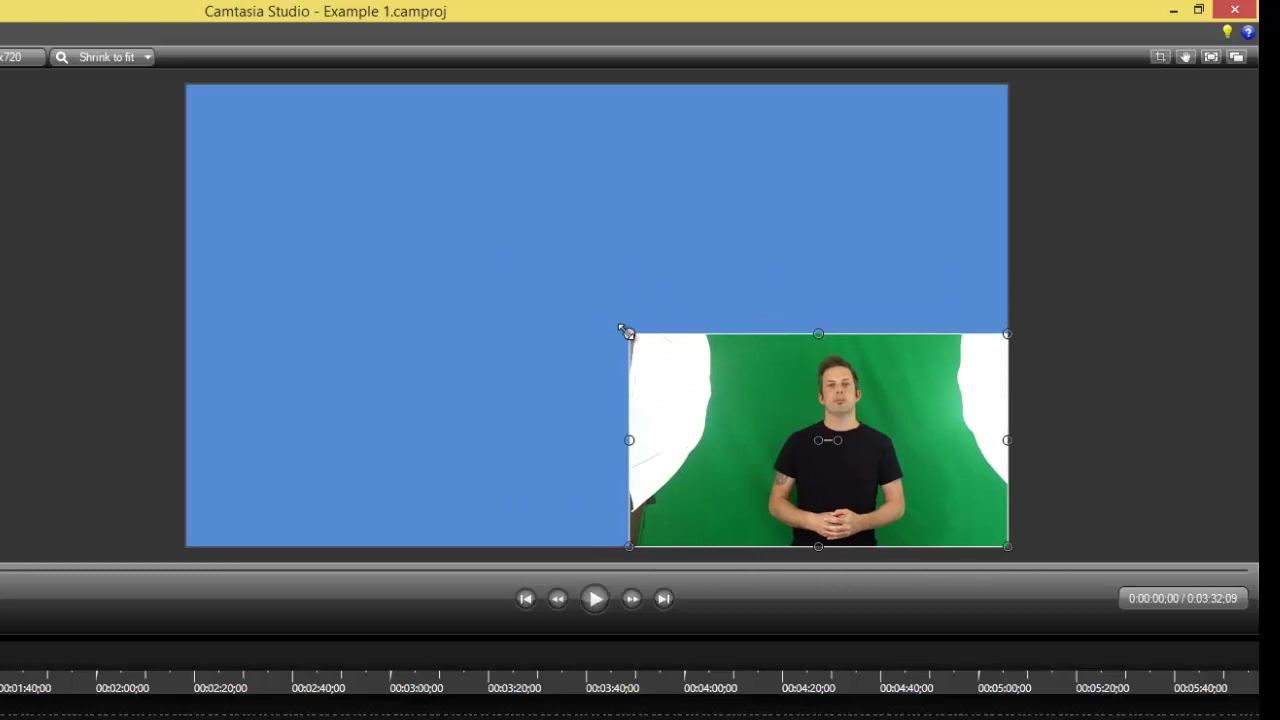
pyautogui.moveTo(624, 330); pyautogui.dragTo(625, 331)
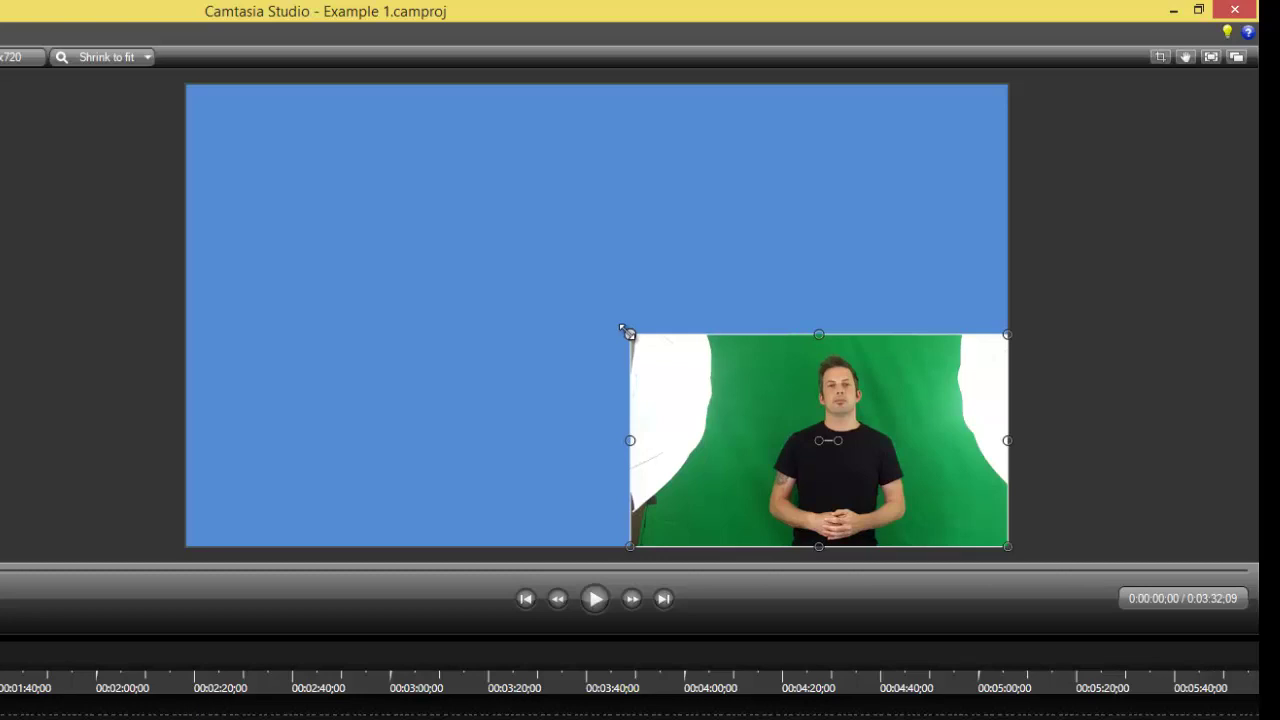
pyautogui.moveTo(624, 330); pyautogui.dragTo(180, 103)
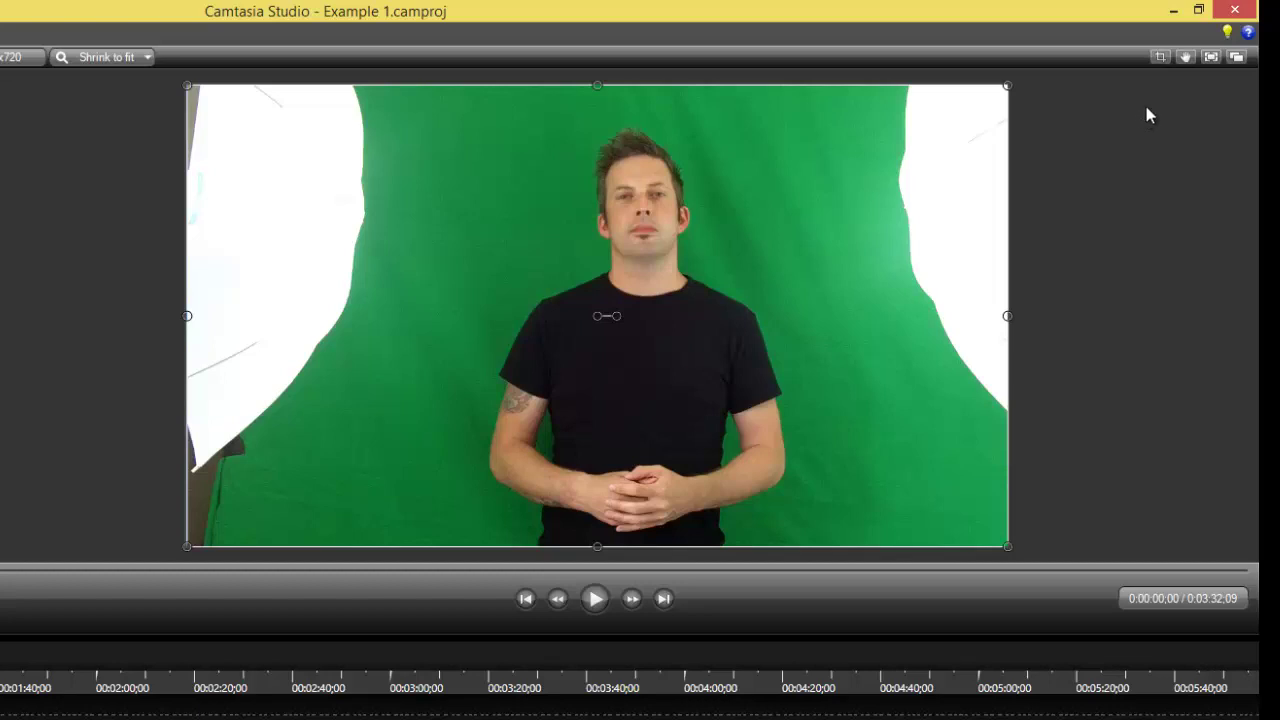
# Crop the clip's right and left sides inward so blue background shows on both edges.
pyautogui.click(1161, 57)
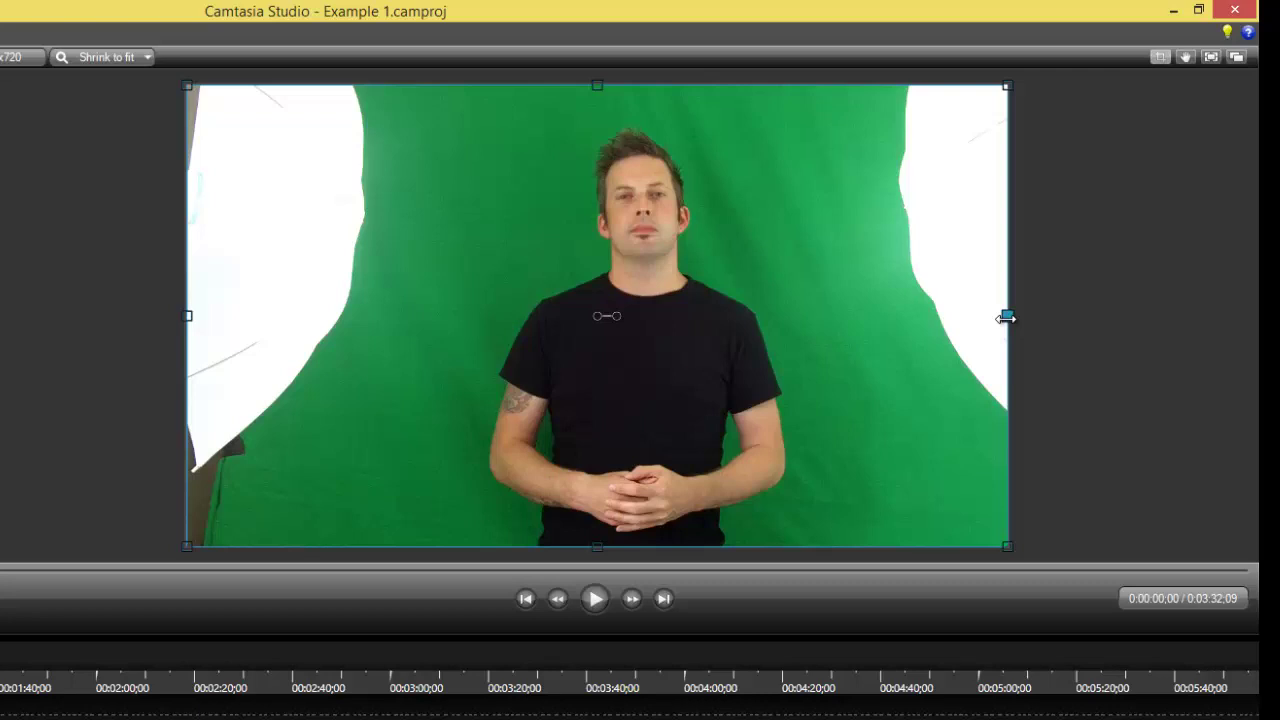
pyautogui.click(1006, 317)
pyautogui.moveTo(1006, 316); pyautogui.dragTo(876, 317)
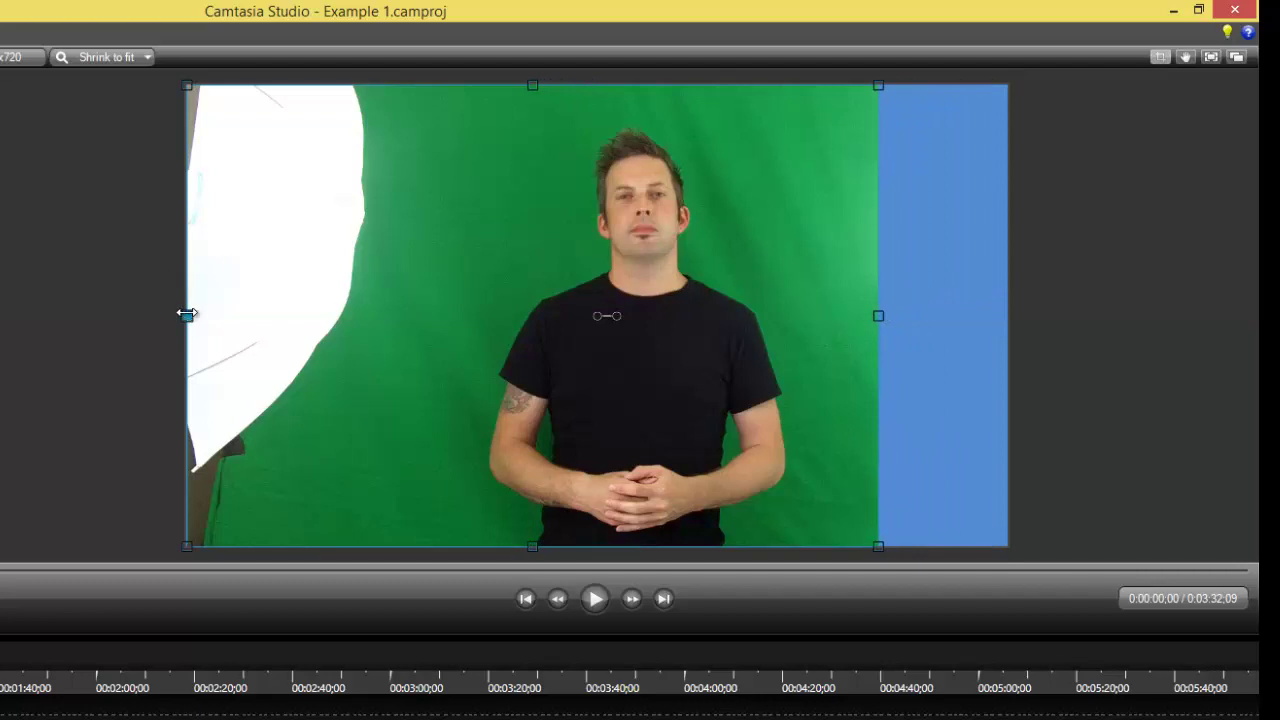
pyautogui.moveTo(187, 314); pyautogui.dragTo(376, 308)
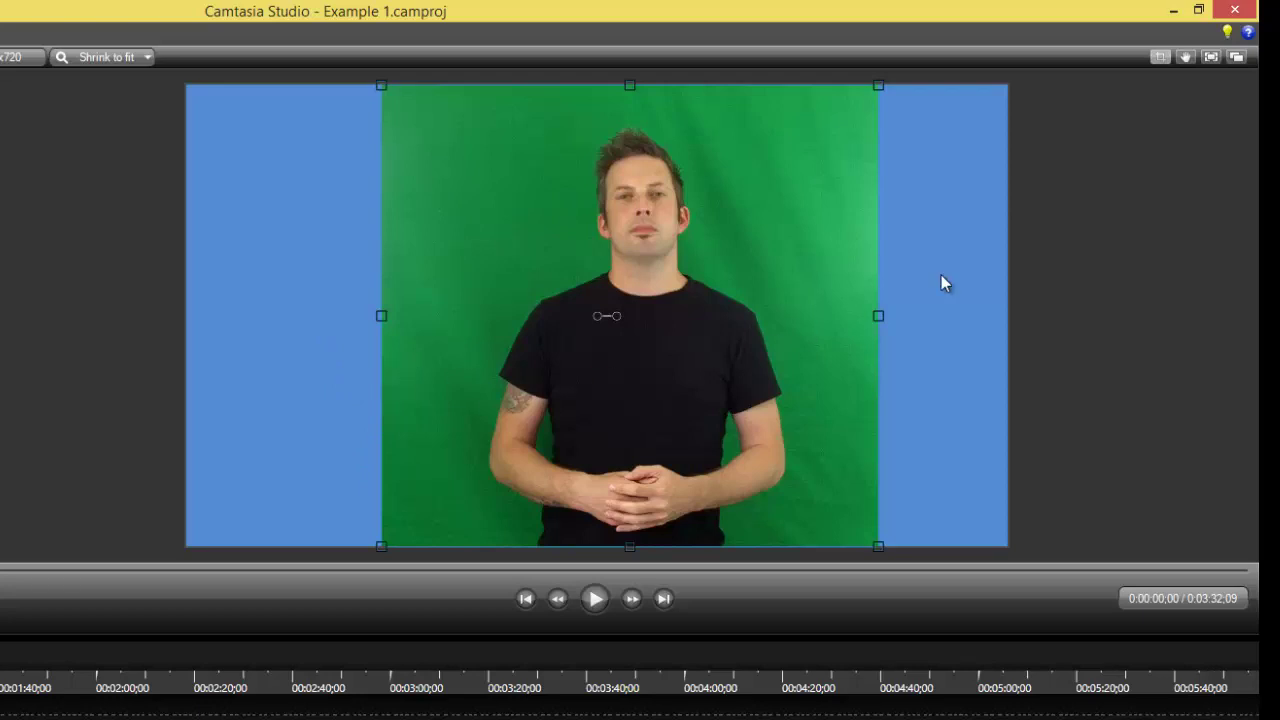
pyautogui.click(1159, 59)
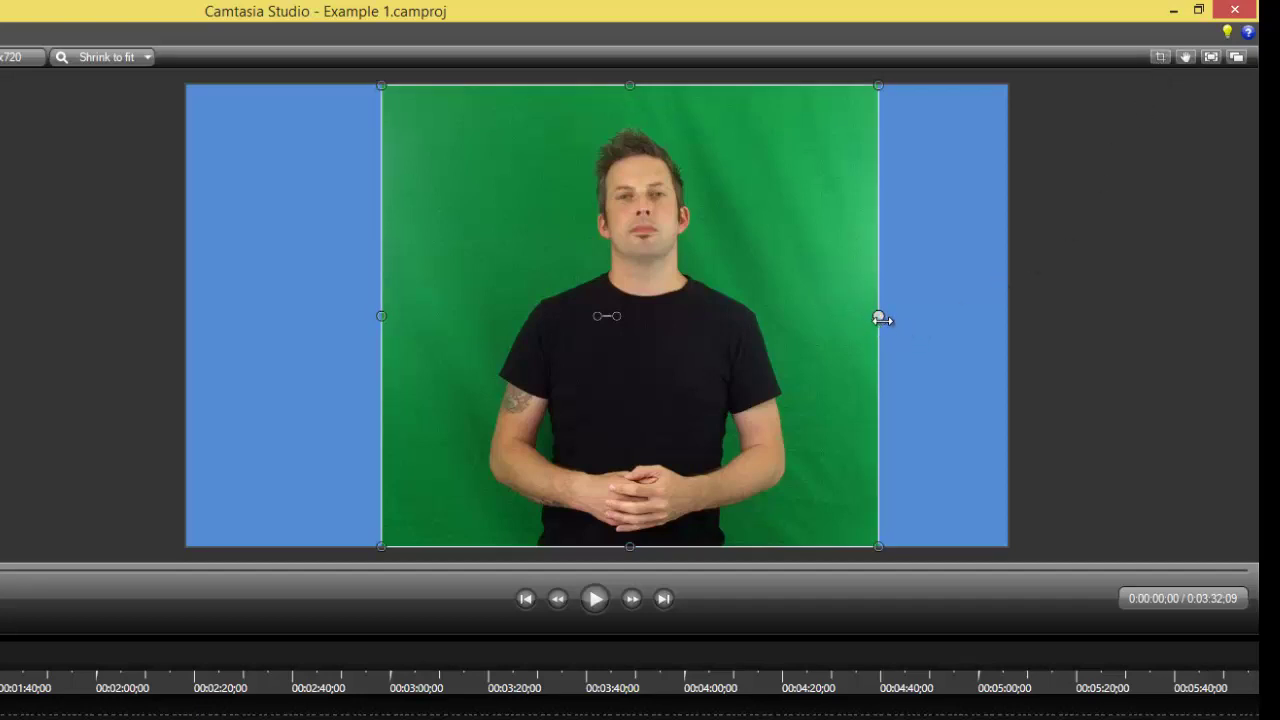
# Drag the cropped clip's top-right corner outward to make the presenter slightly bigger.
pyautogui.moveTo(878, 86); pyautogui.dragTo(910, 71)
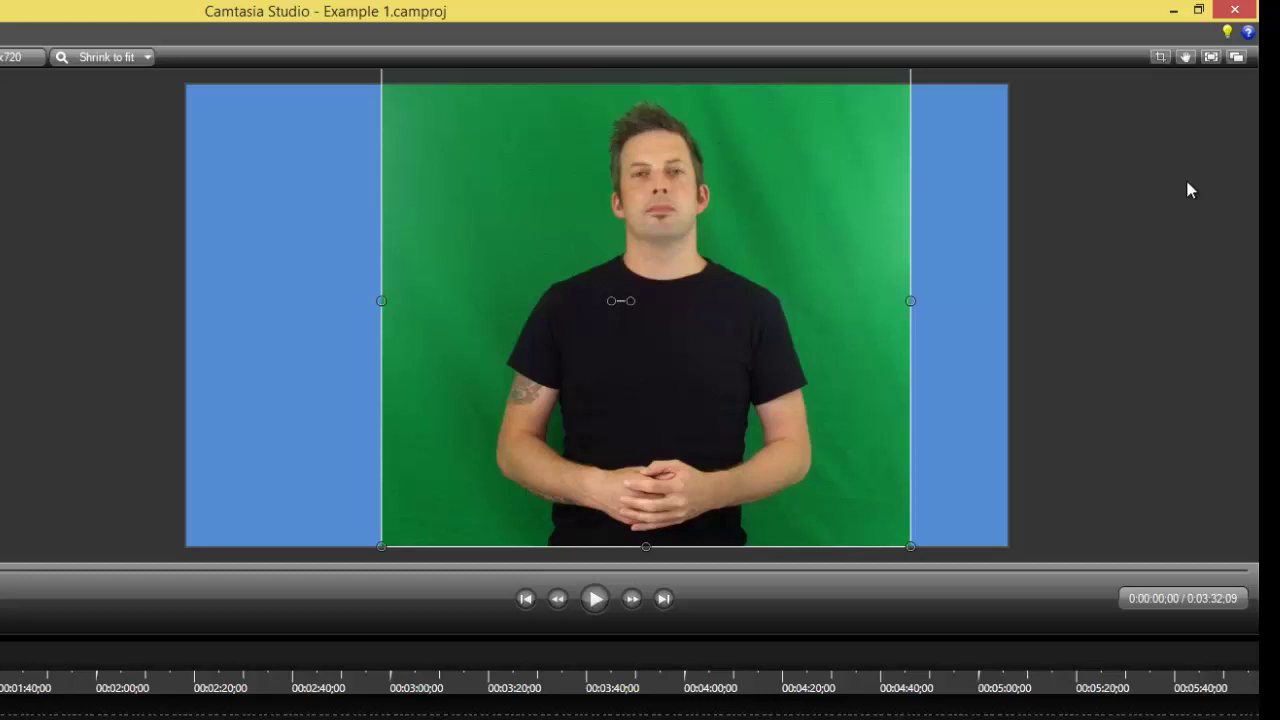
# Turn on pan mode and inspect the presenter's face at 200% preview zoom.
pyautogui.click(1186, 58)
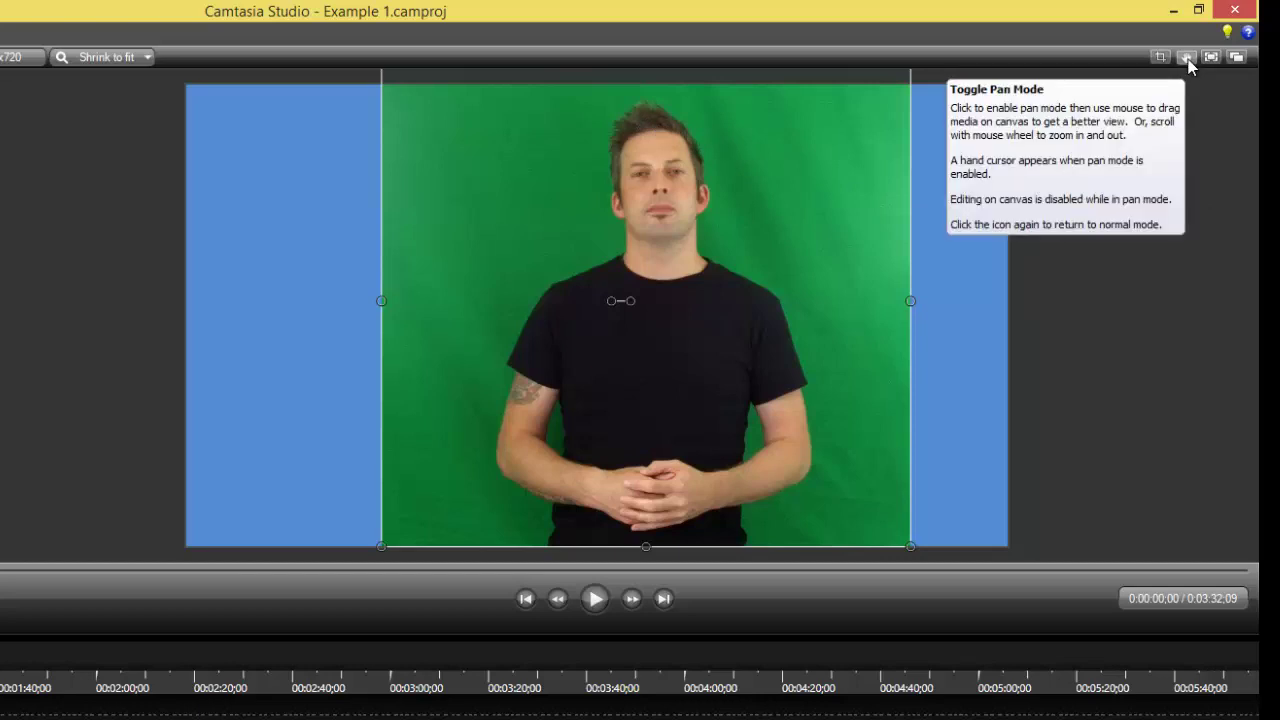
pyautogui.moveTo(736, 349)
pyautogui.mouseDown()
pyautogui.moveTo(700, 349)
pyautogui.moveTo(849, 346)
pyautogui.moveTo(726, 360)
pyautogui.moveTo(834, 351)
pyautogui.moveTo(757, 348)
pyautogui.mouseUp()
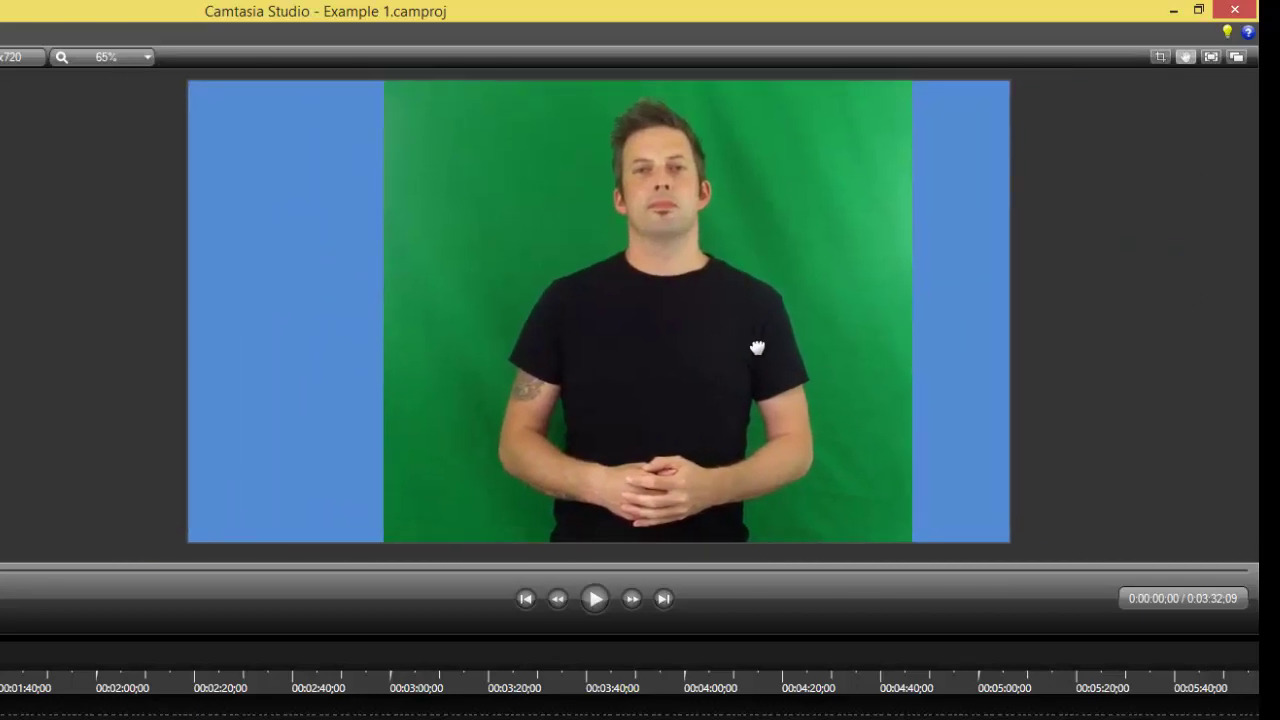
pyautogui.moveTo(757, 348); pyautogui.dragTo(761, 347)
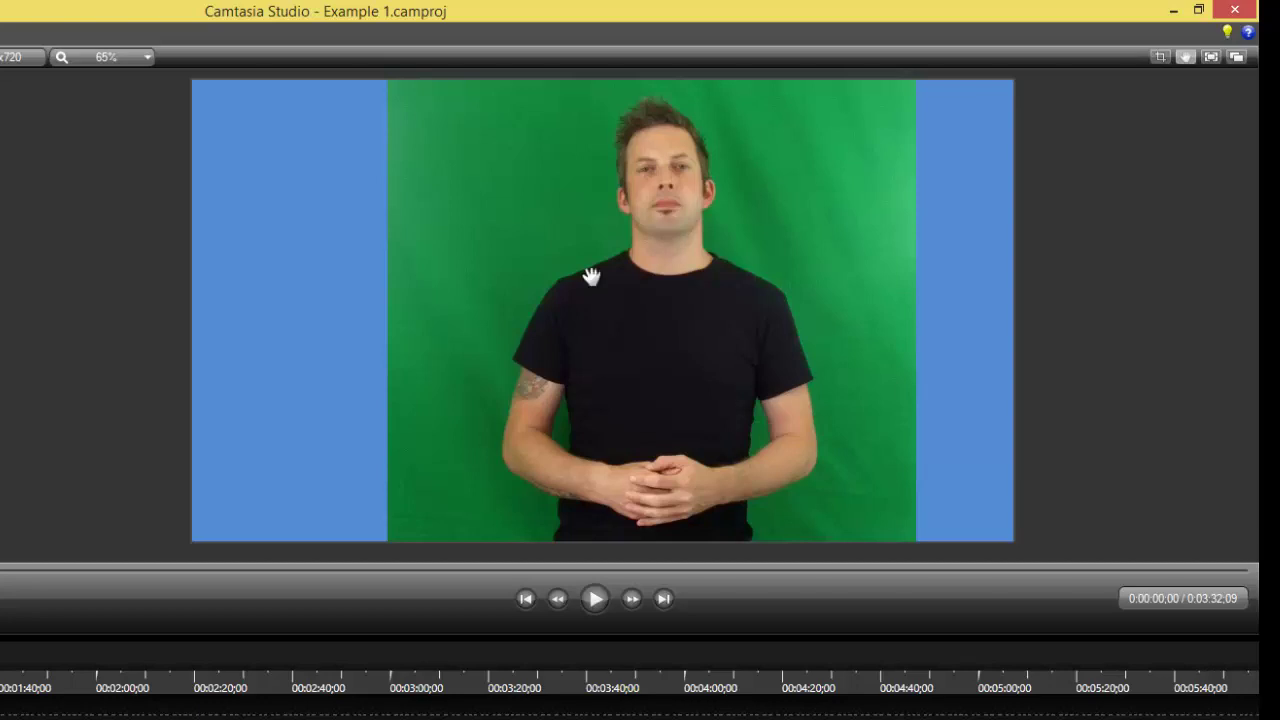
pyautogui.click(145, 58)
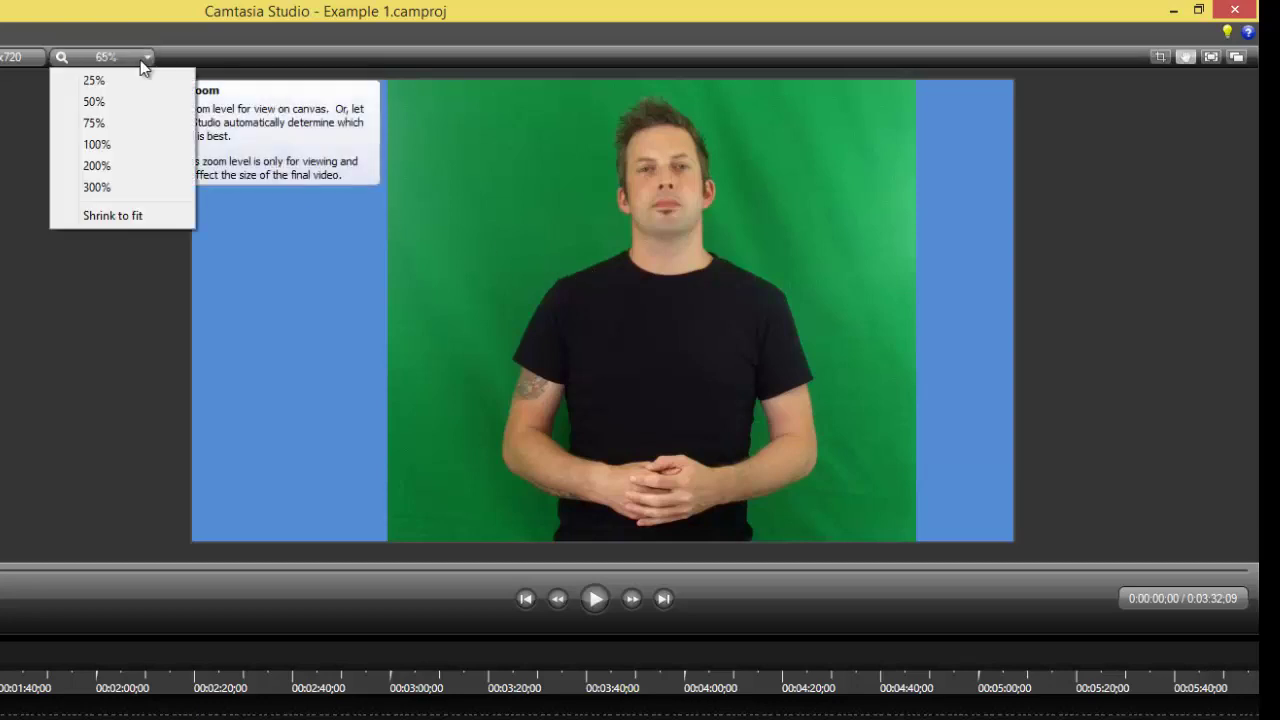
pyautogui.click(97, 167)
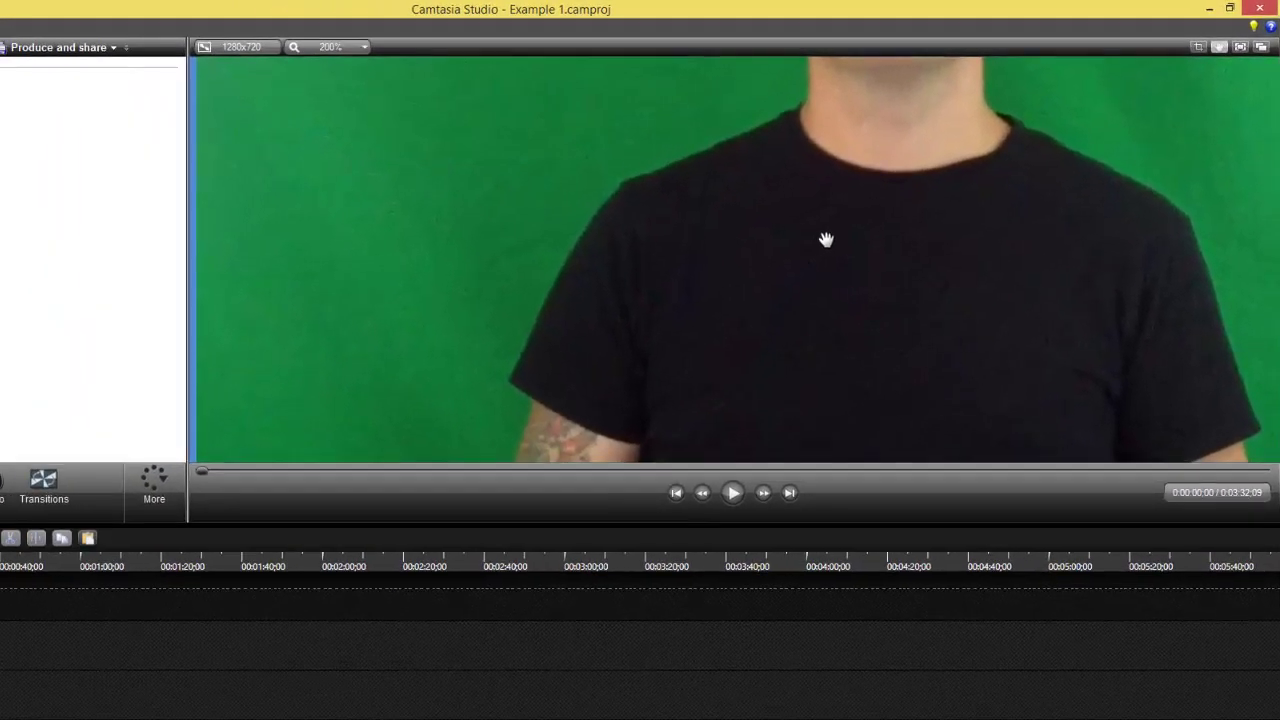
pyautogui.moveTo(833, 241); pyautogui.dragTo(857, 311)
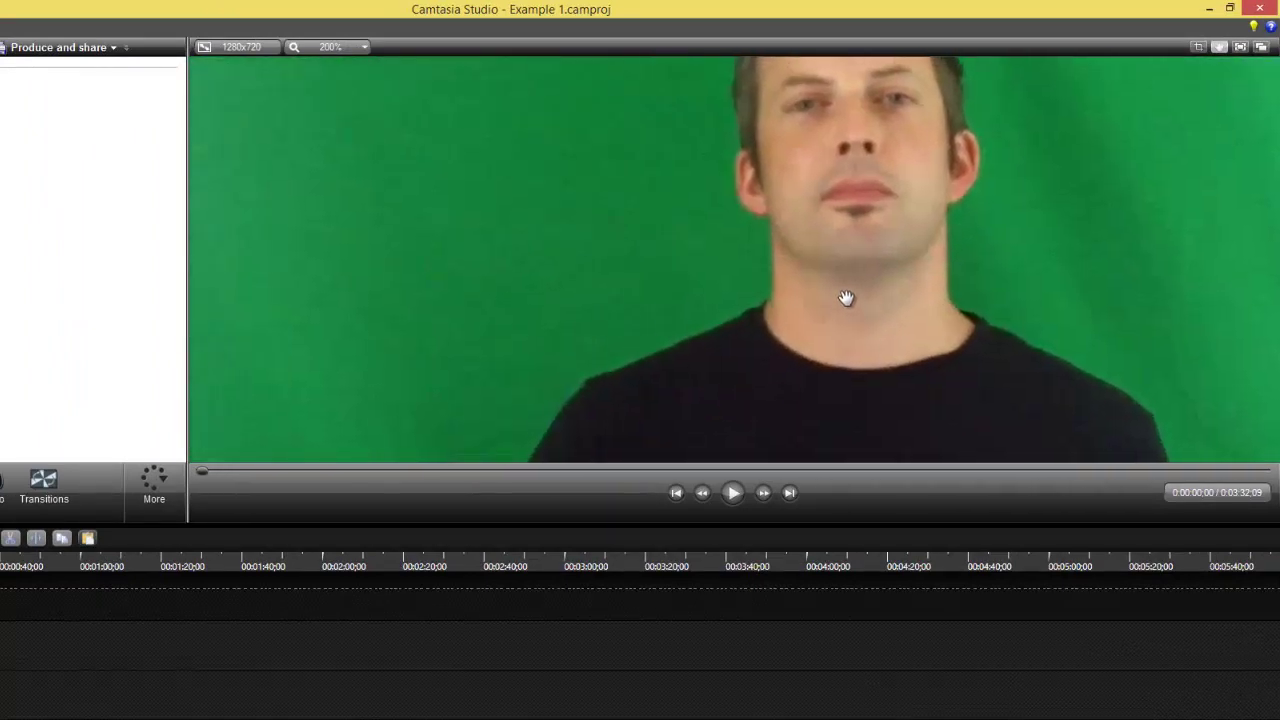
# Shrink the preview to fit, view the composite full-screen, then exit full-screen.
pyautogui.click(364, 47)
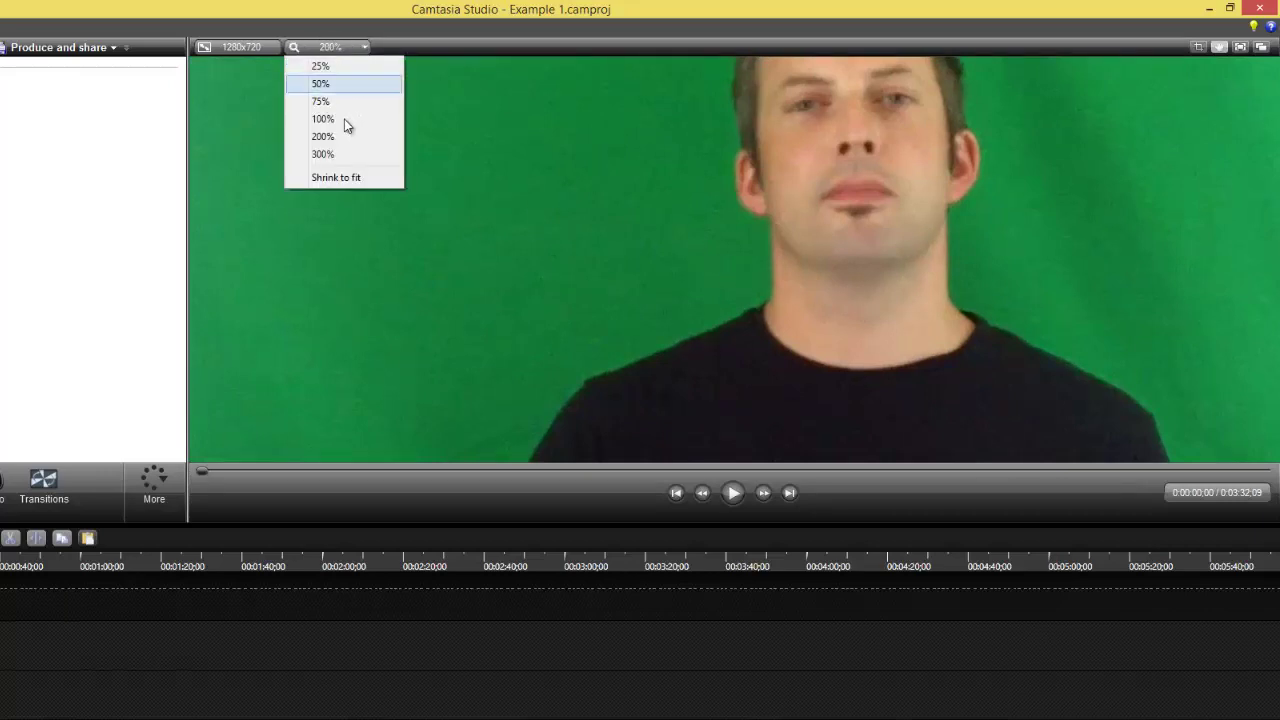
pyautogui.click(330, 177)
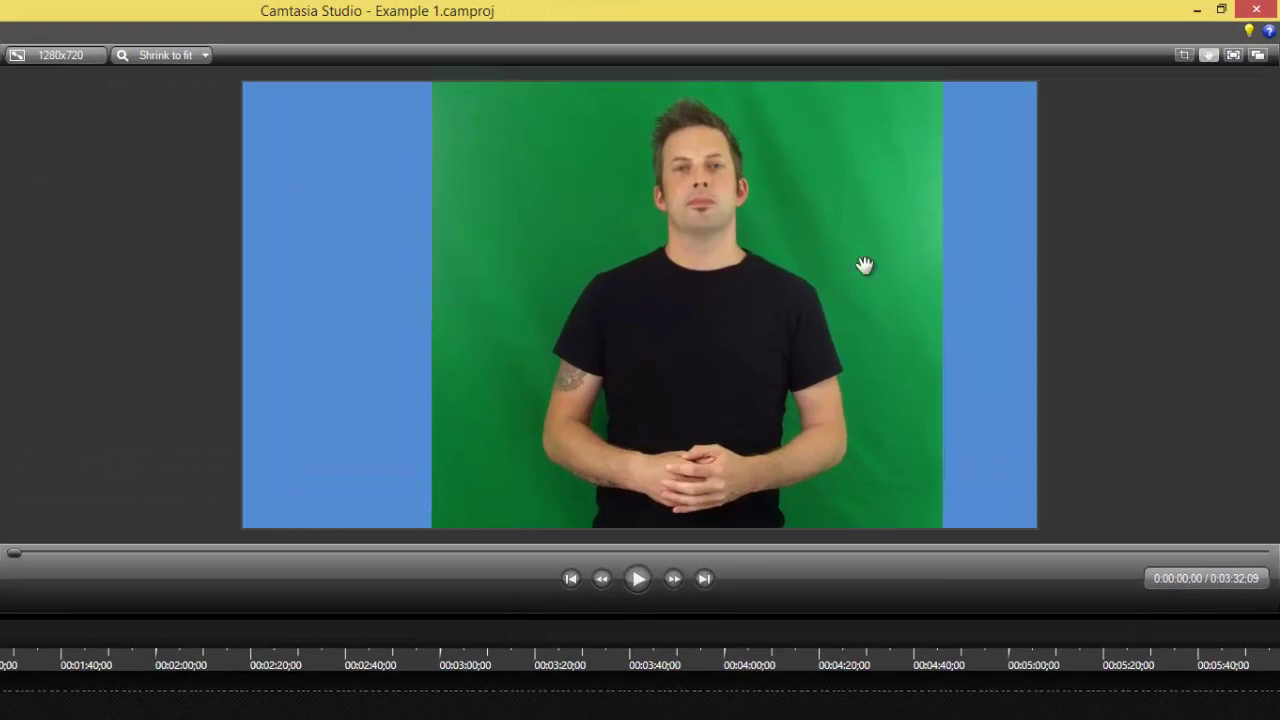
pyautogui.click(1233, 56)
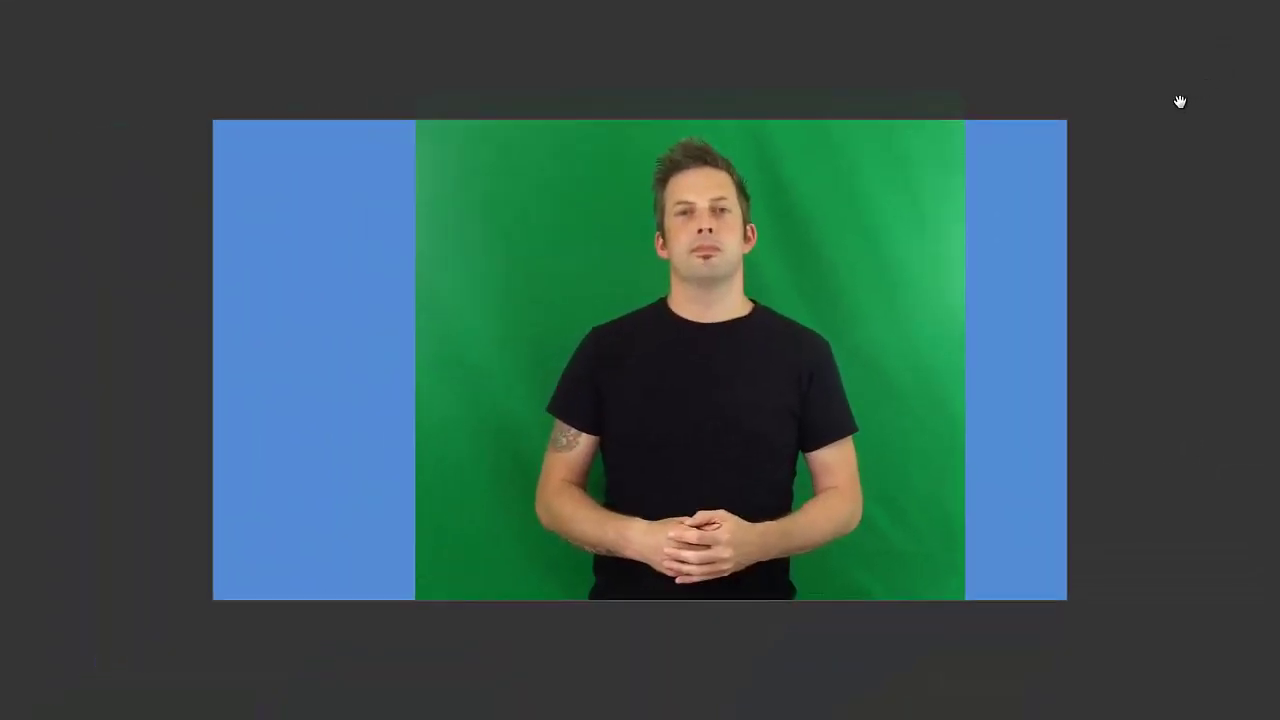
pyautogui.press('Escape')
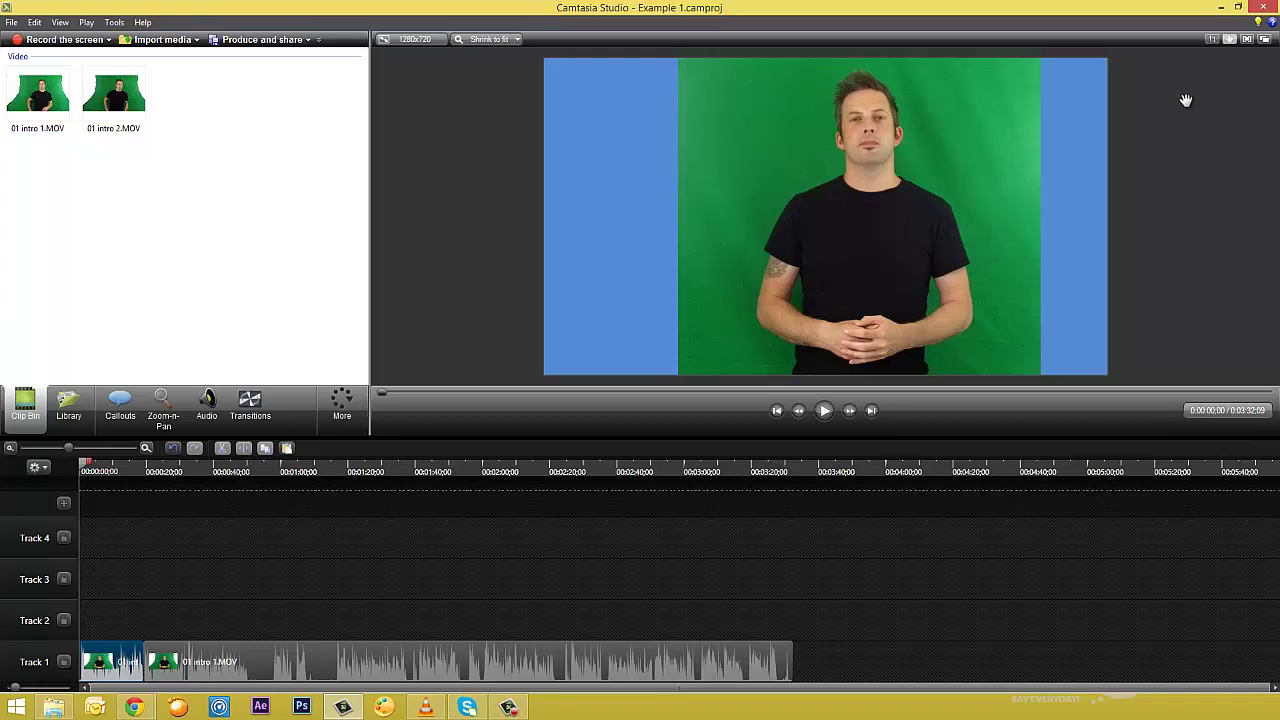
# Detach the video preview from the editor into a floating window.
pyautogui.click(1266, 42)
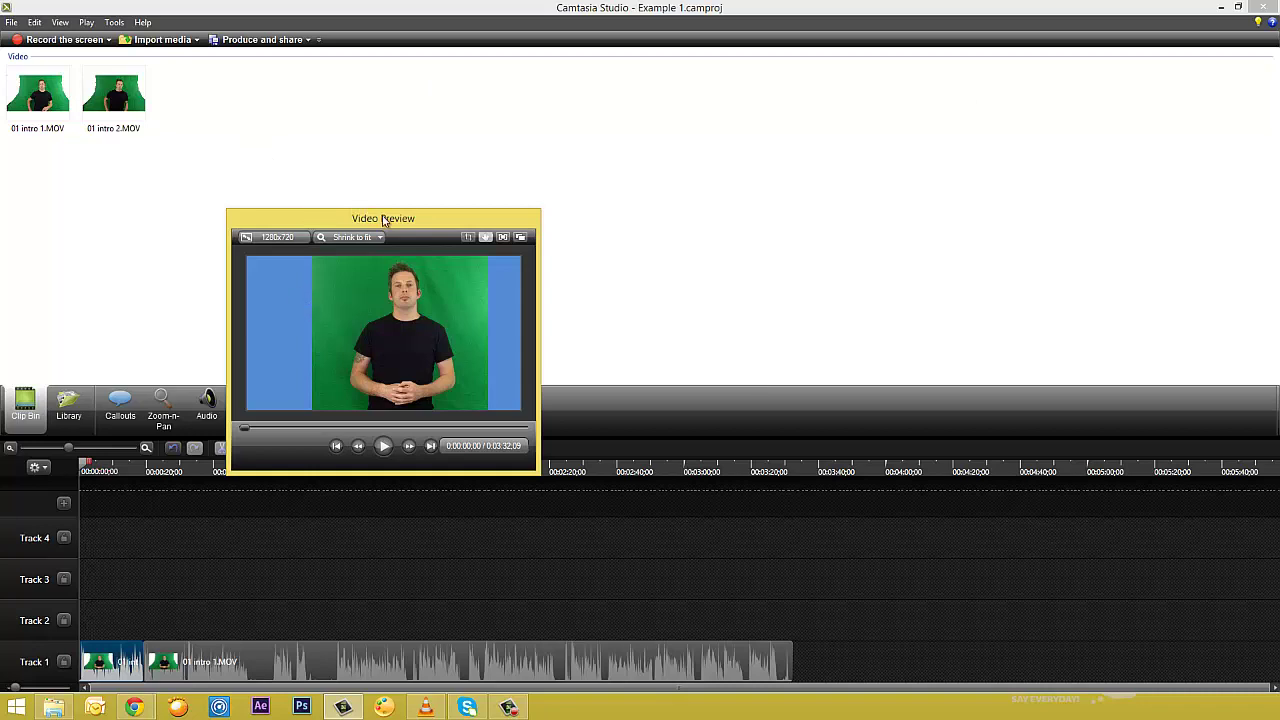
# Re-dock the floating Video Preview window into the main editor.
pyautogui.click(520, 239)
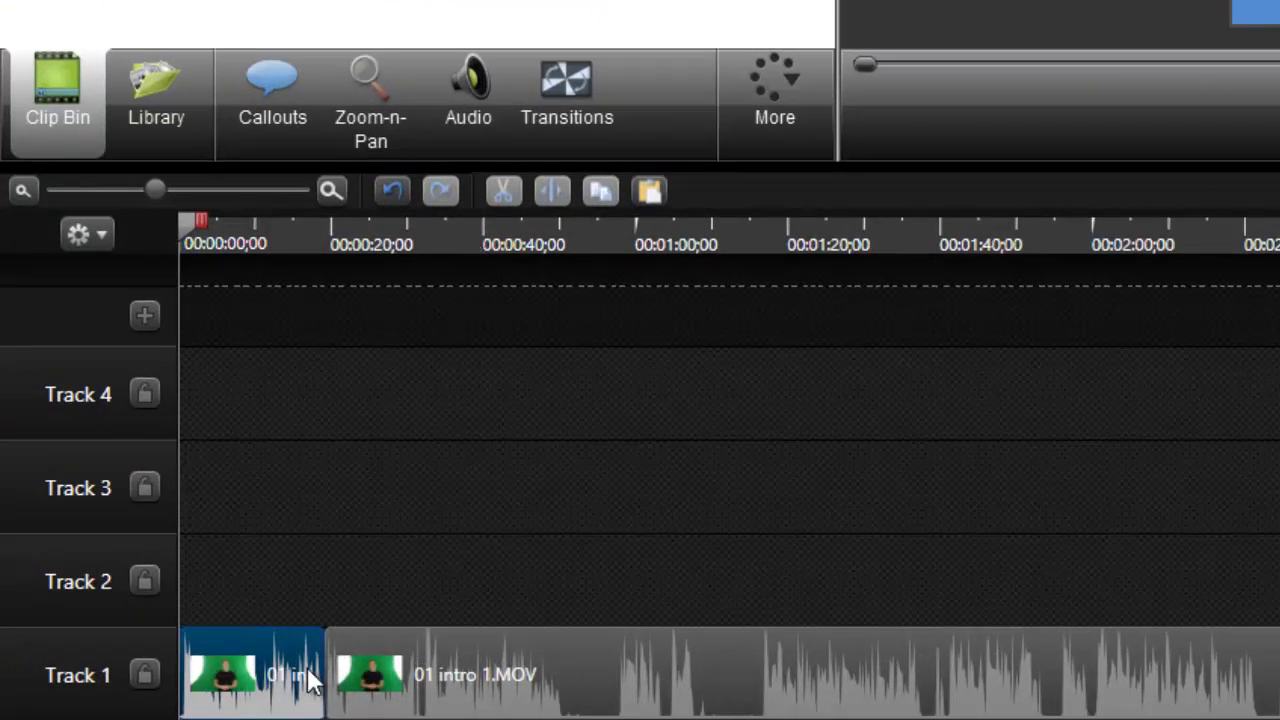
# Move playback to 00:00:32;10 and select all media on Track 1.
pyautogui.click(425, 245)
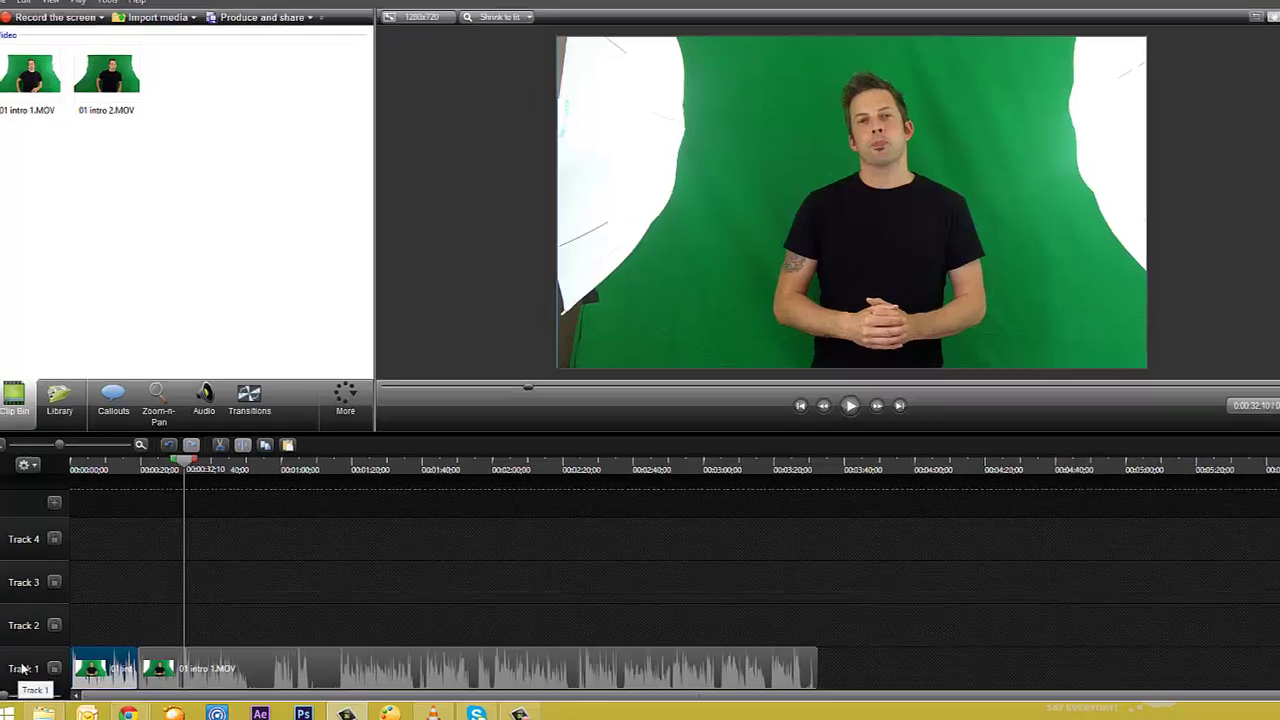
pyautogui.rightClick(22, 668)
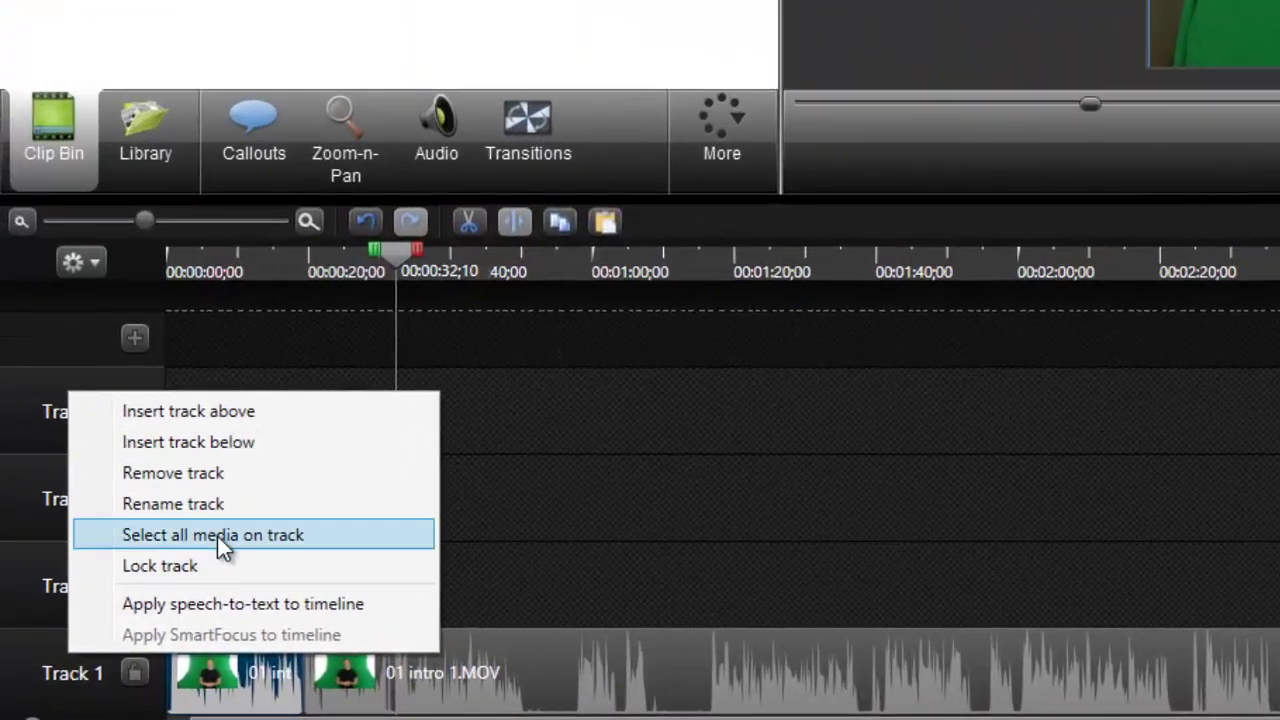
pyautogui.click(217, 536)
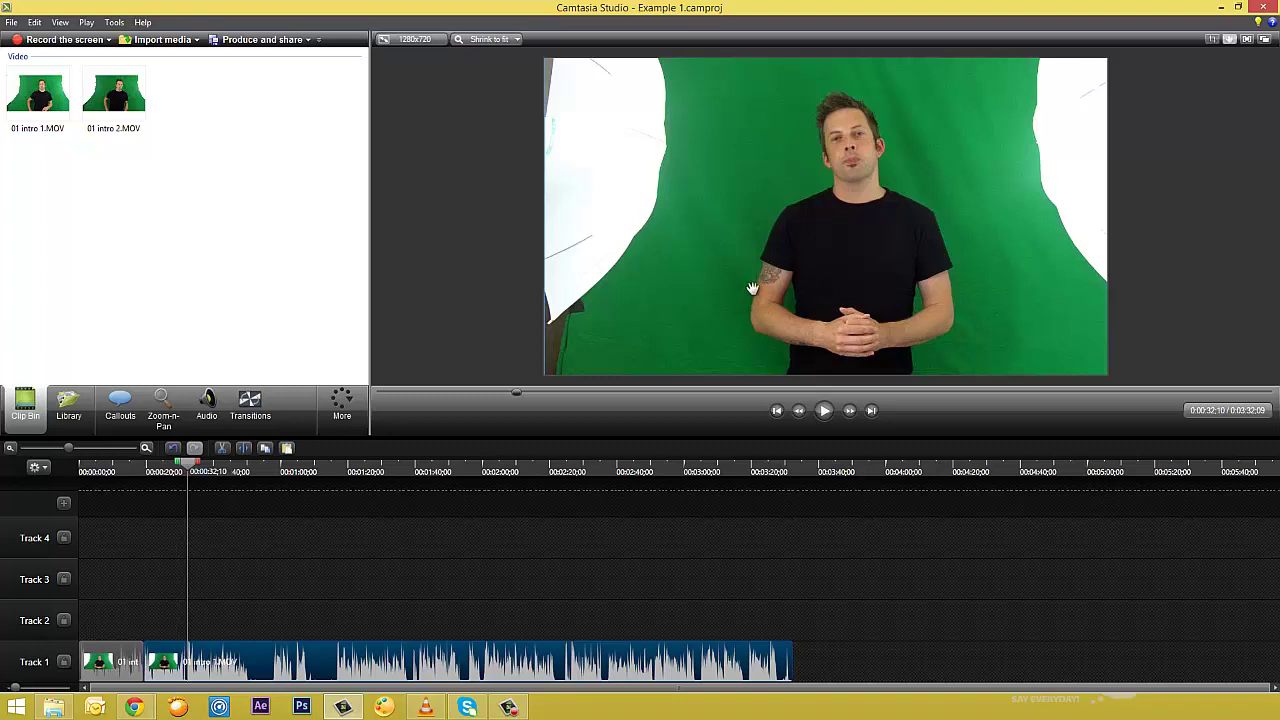
# Leave pan mode, then enlarge the second clip and shift it right on the canvas.
pyautogui.click(1229, 39)
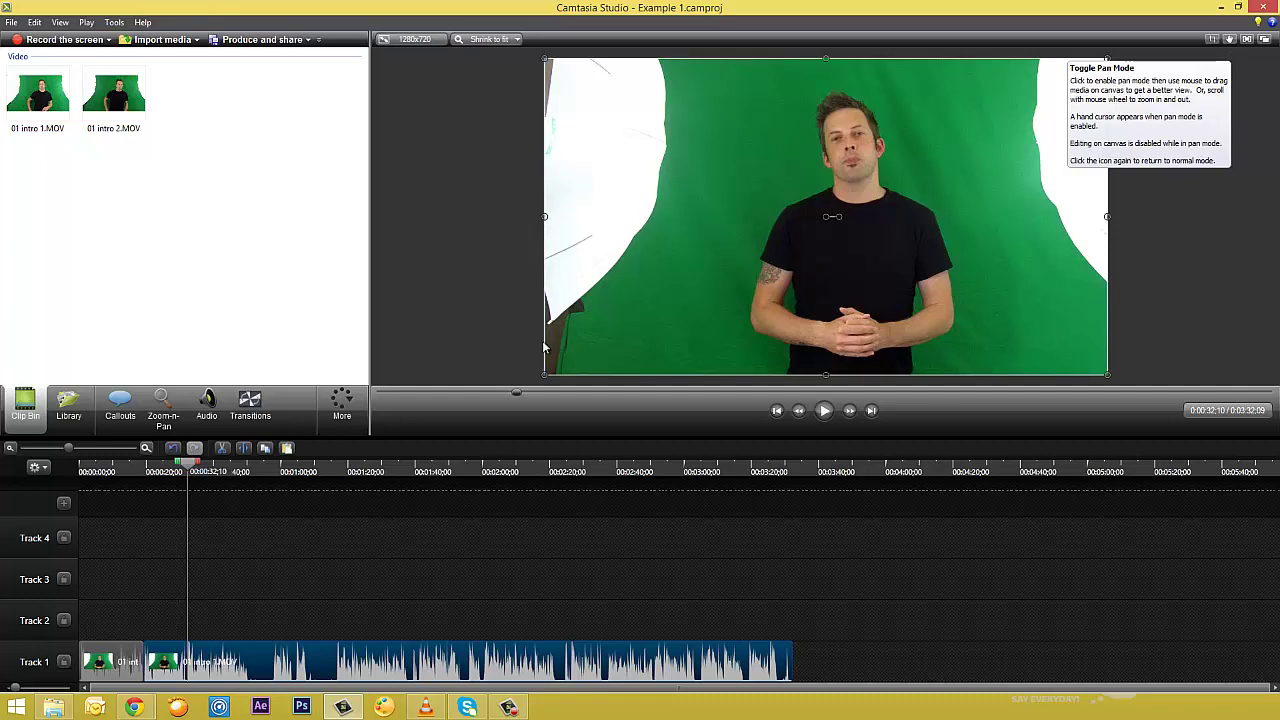
pyautogui.moveTo(544, 376); pyautogui.dragTo(270, 531)
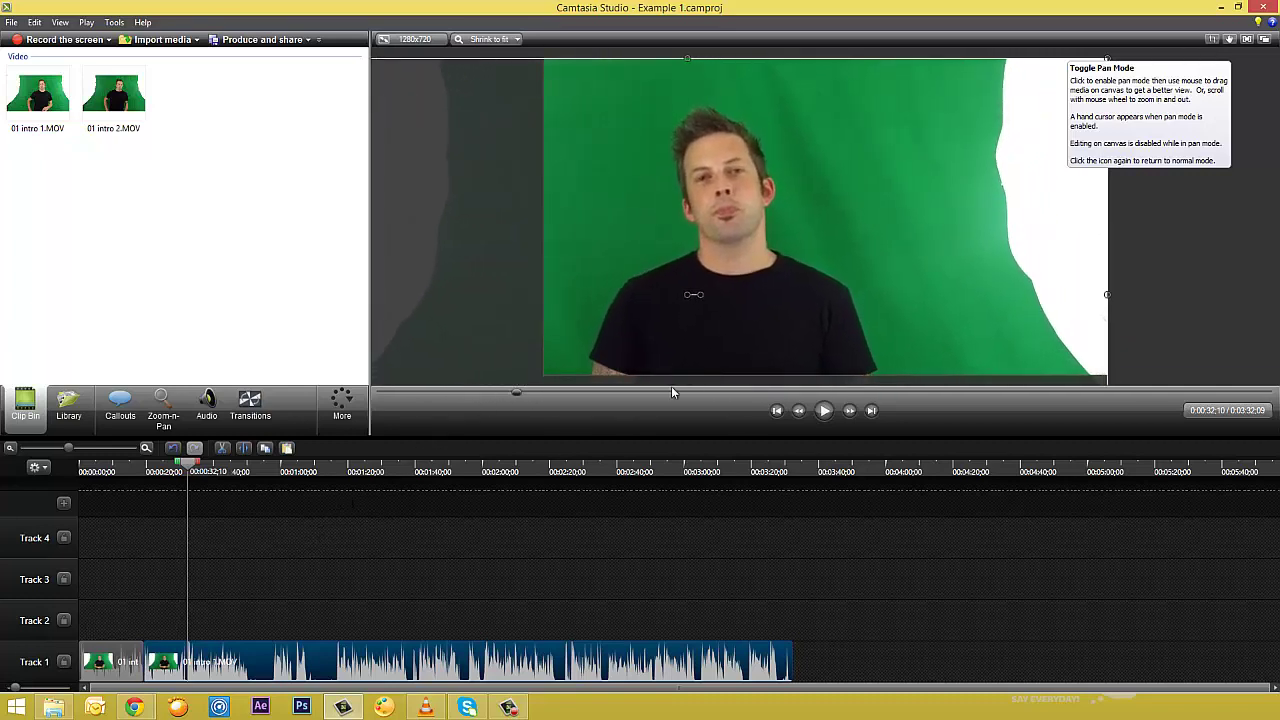
pyautogui.moveTo(737, 337); pyautogui.dragTo(911, 308)
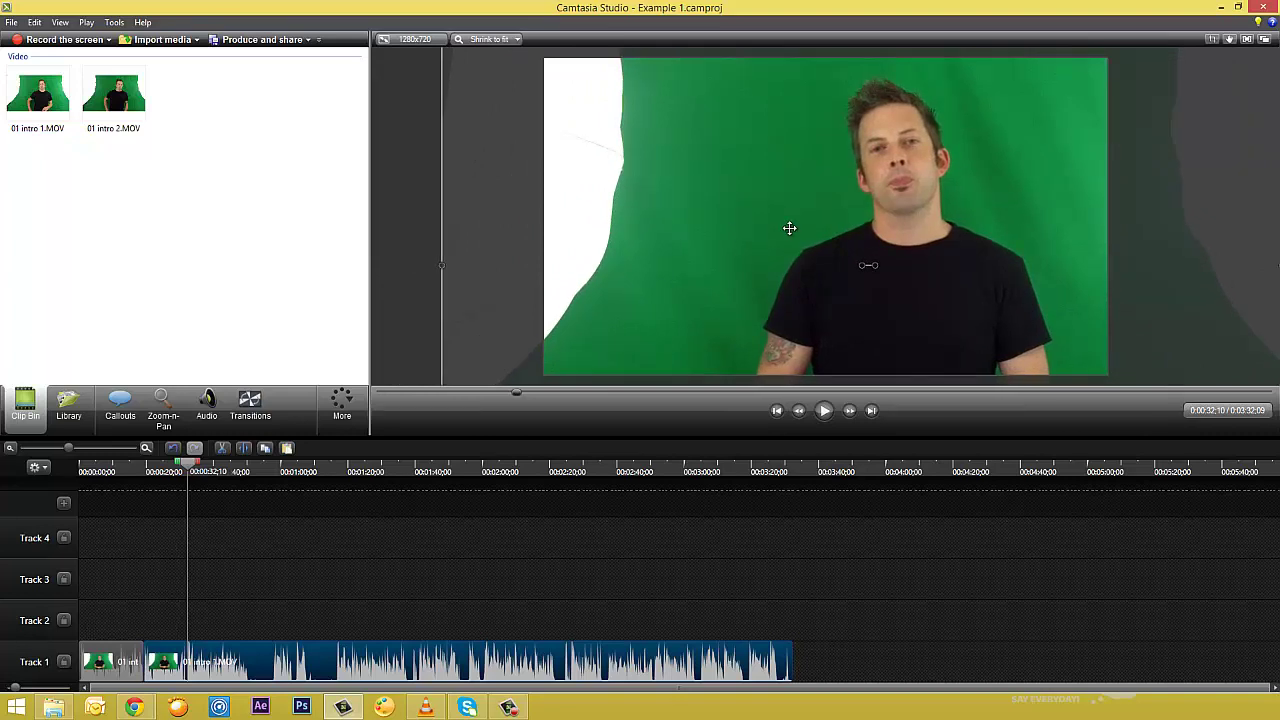
pyautogui.click(508, 40)
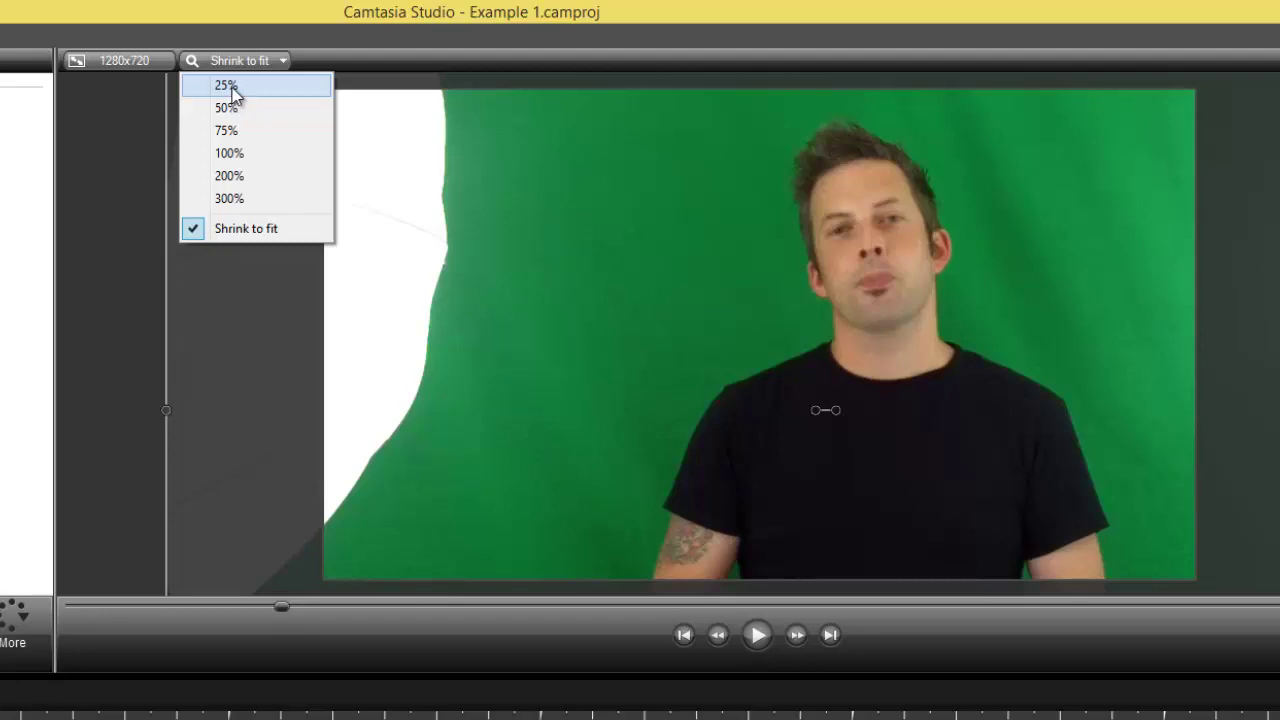
# At 25% canvas zoom, enlarge the second clip, move it right, and crop off its left strip.
pyautogui.click(231, 88)
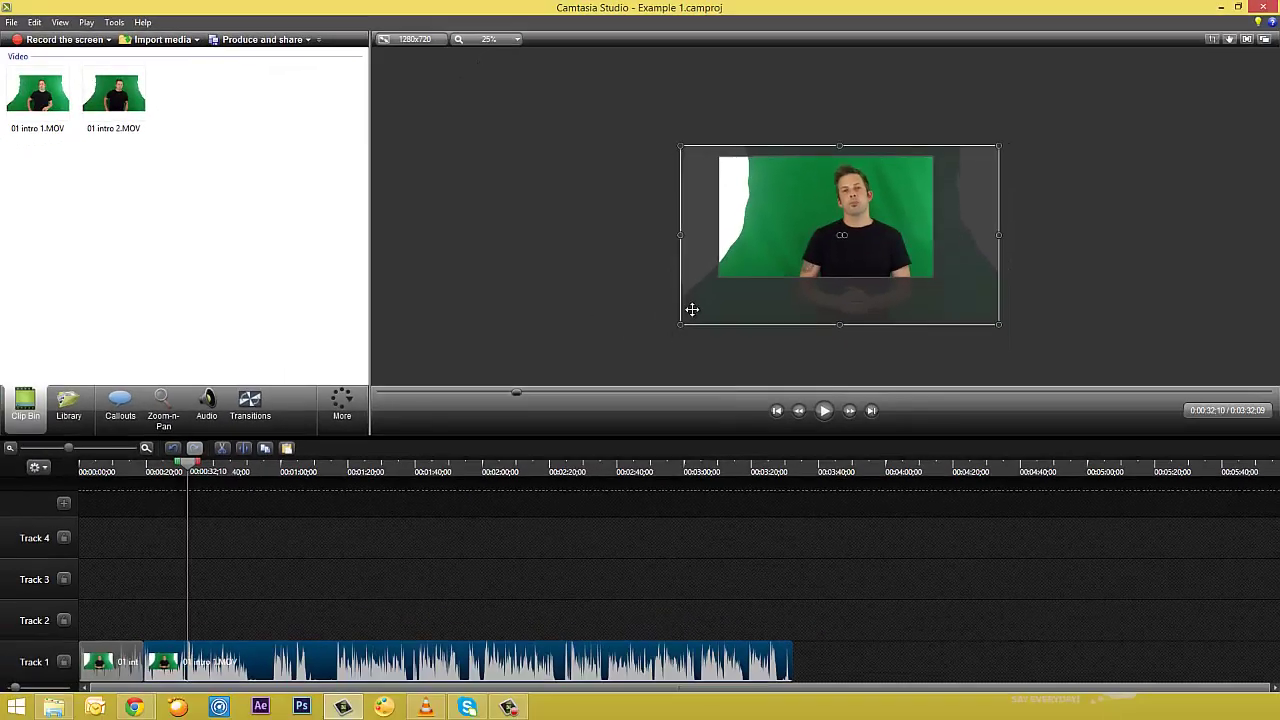
pyautogui.moveTo(681, 324); pyautogui.dragTo(620, 357)
pyautogui.moveTo(813, 306); pyautogui.dragTo(843, 307)
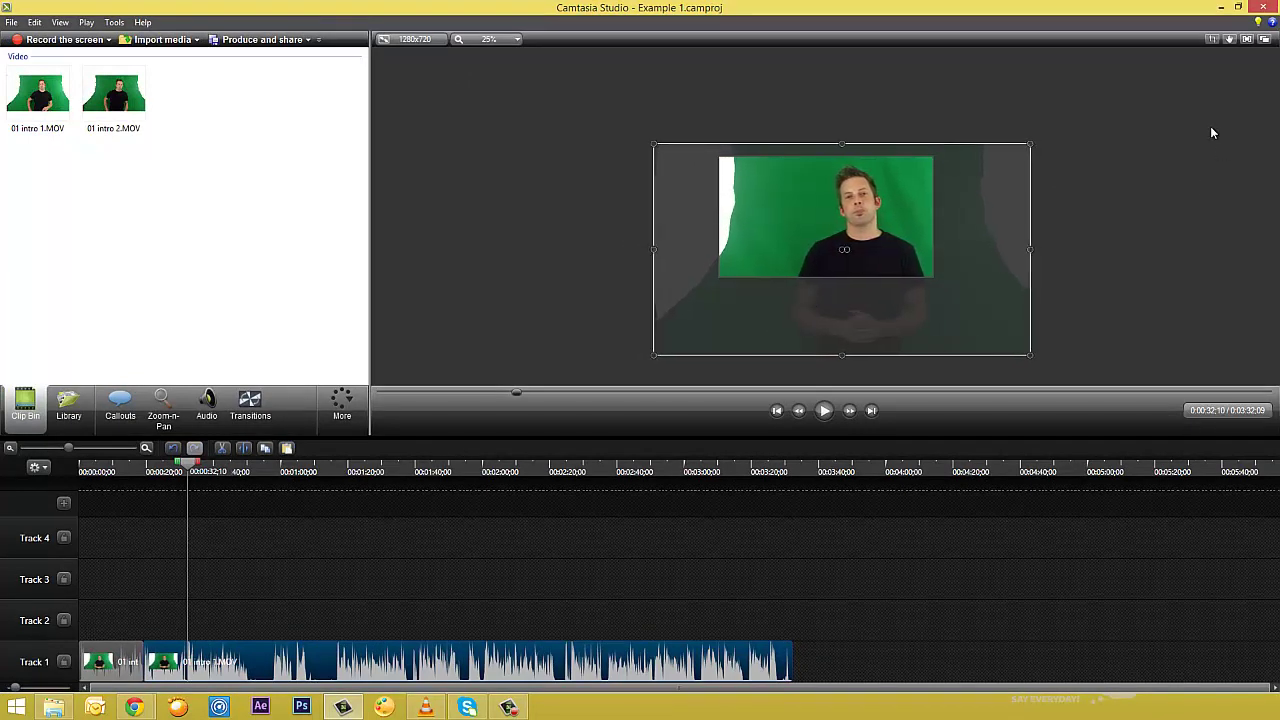
pyautogui.click(1210, 40)
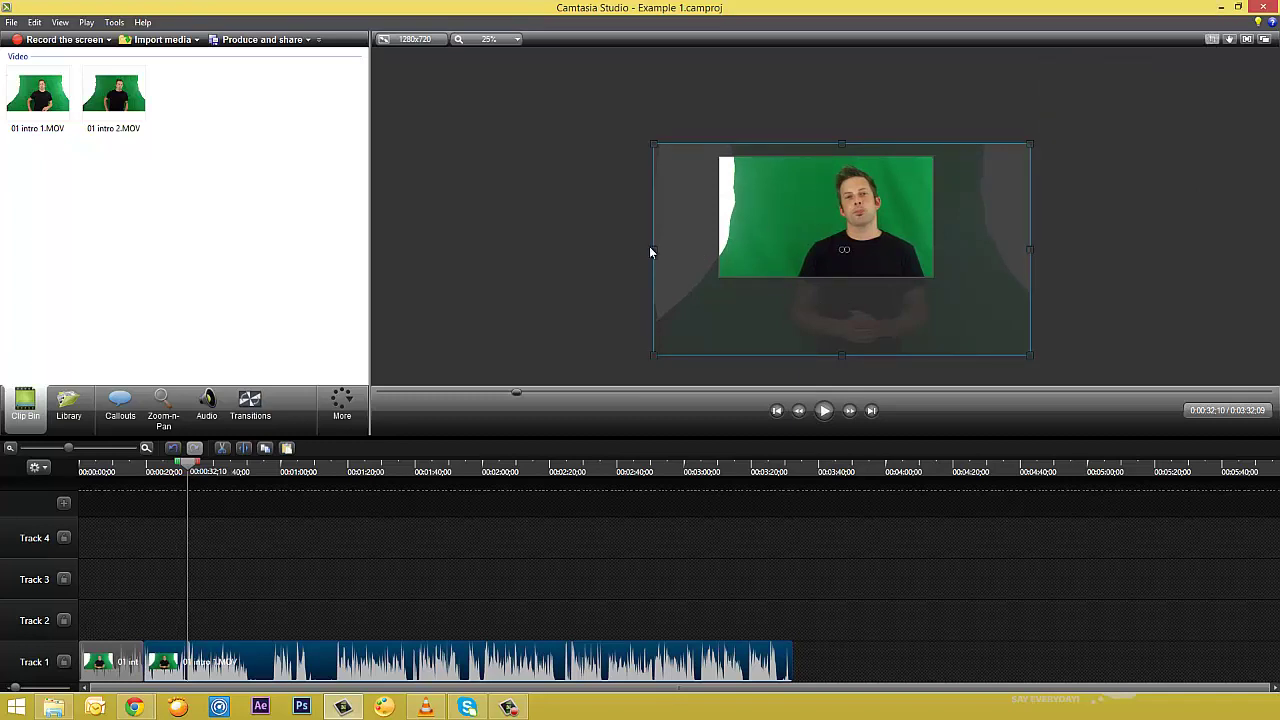
pyautogui.moveTo(651, 249); pyautogui.dragTo(770, 249)
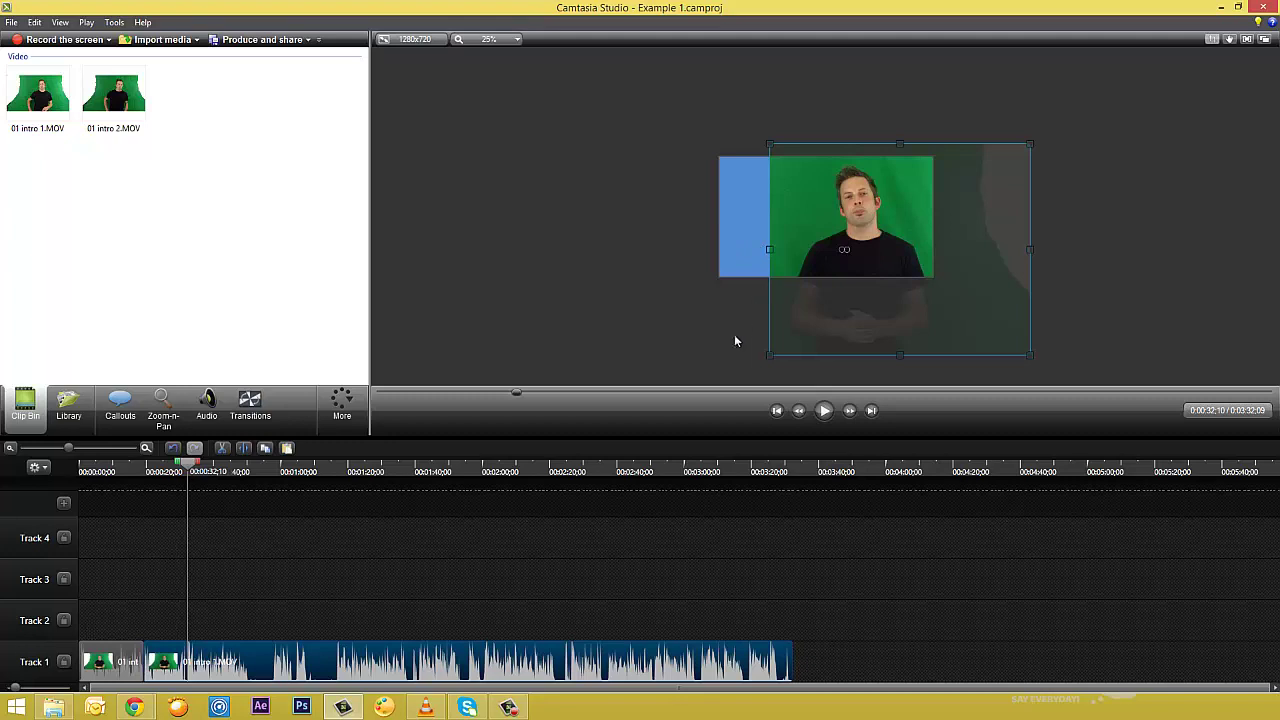
# Deselect the clip and drag the playhead back to about 00:00:16.
pyautogui.click(636, 224)
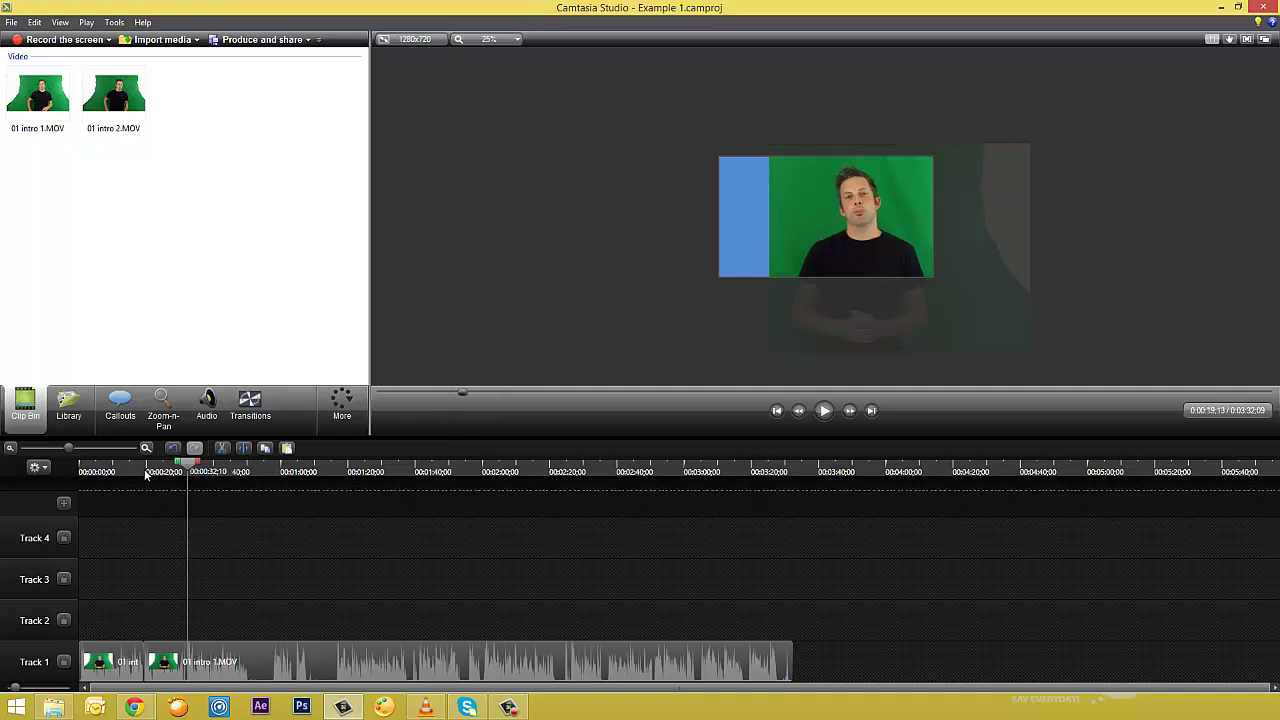
pyautogui.click(144, 469)
pyautogui.moveTo(144, 469); pyautogui.dragTo(135, 469)
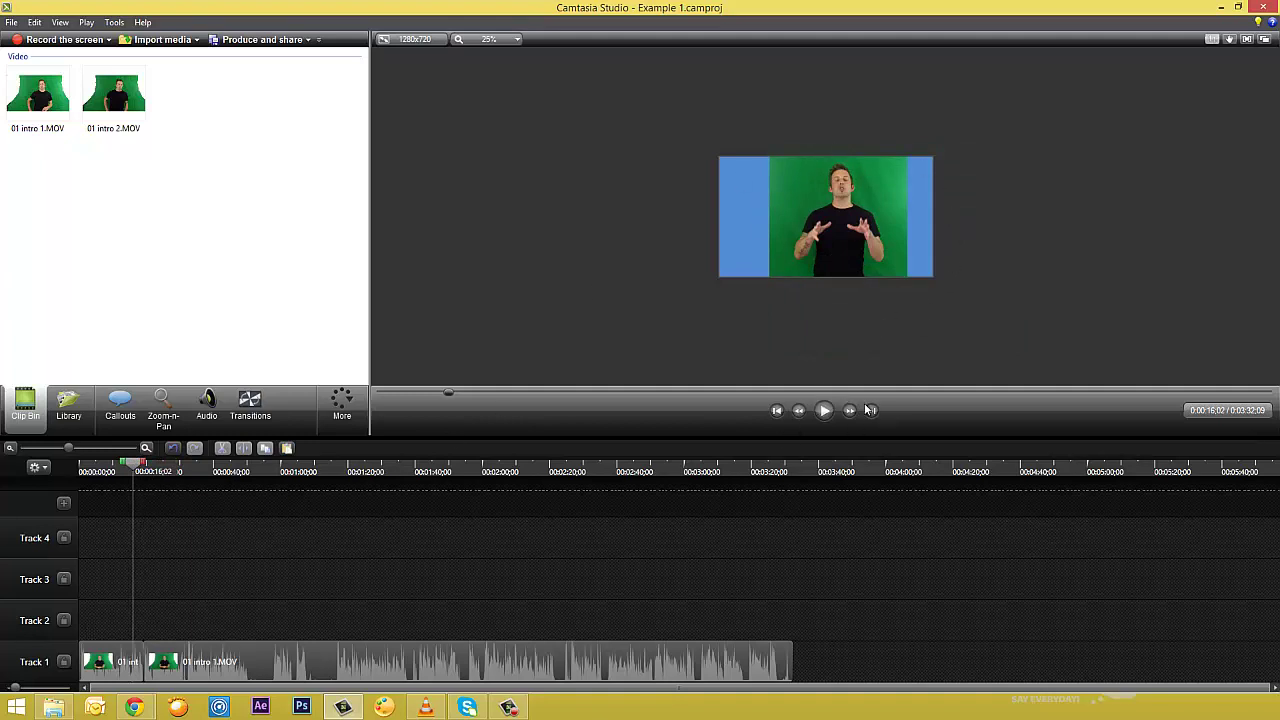
# Step playback forward frame by frame through the first clip.
pyautogui.click(849, 410)
pyautogui.click(849, 410)
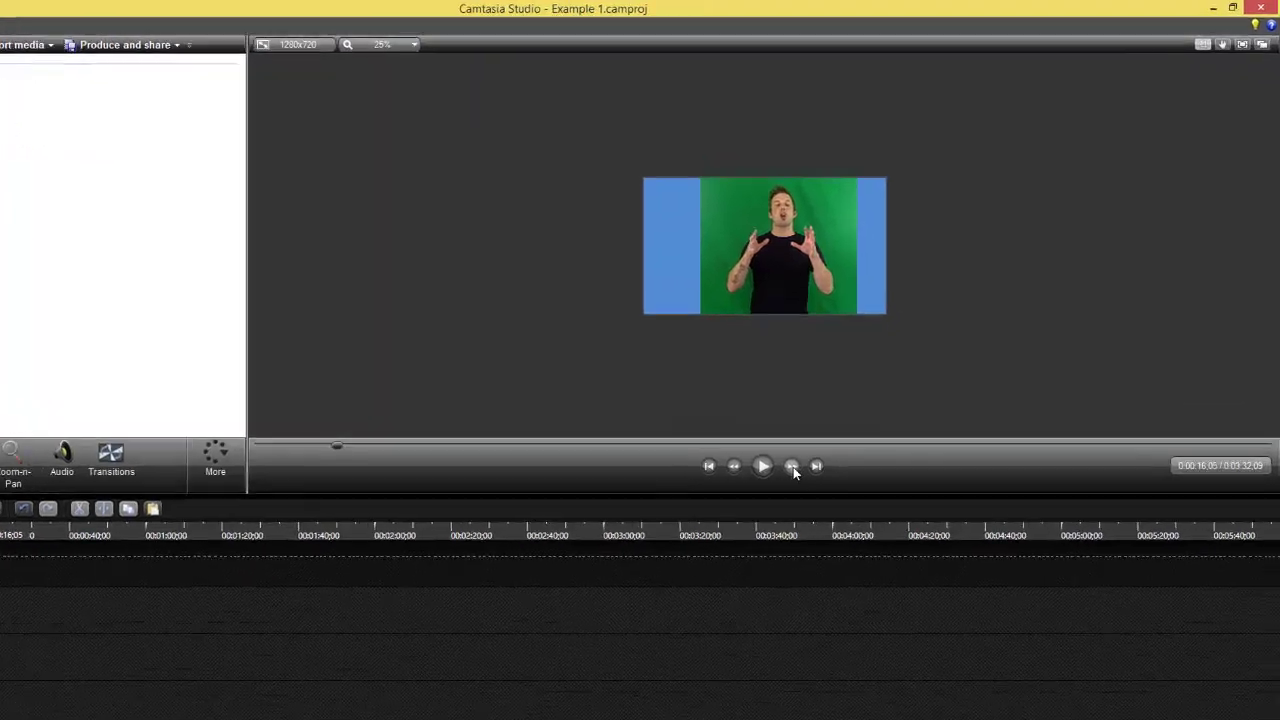
pyautogui.click(792, 467)
pyautogui.click(792, 467)
pyautogui.click(792, 467)
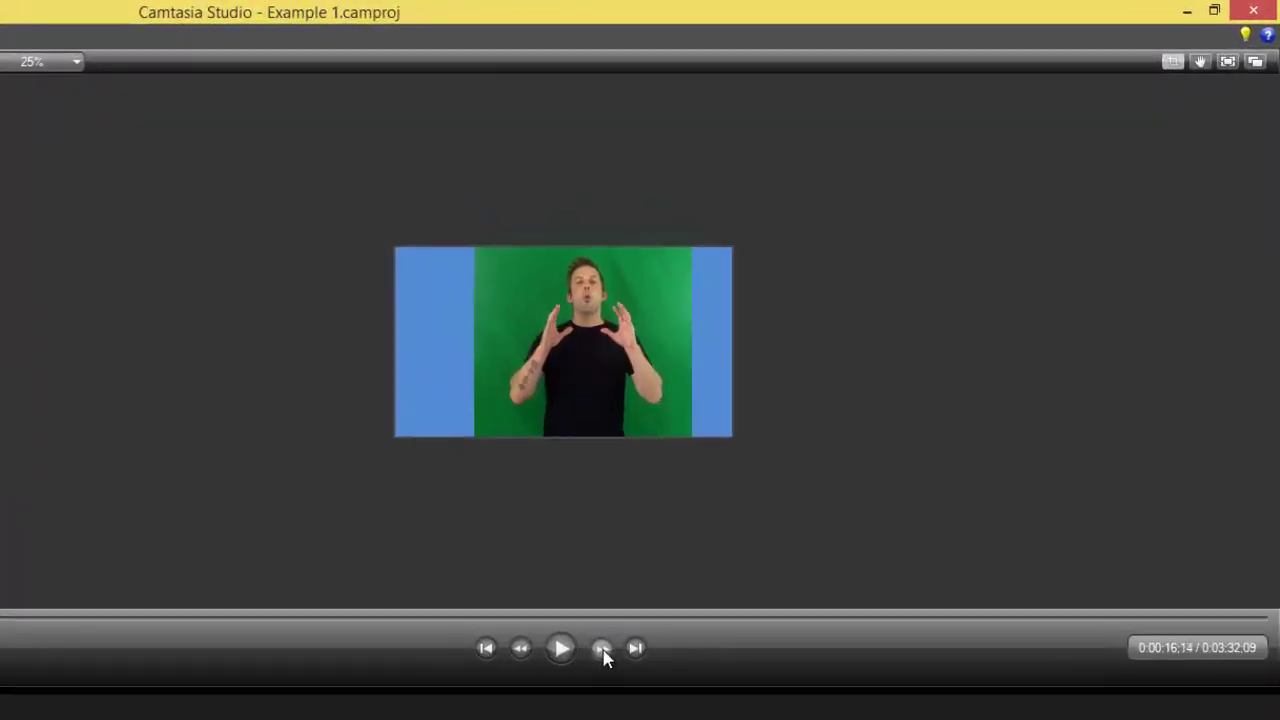
pyautogui.click(603, 652)
pyautogui.click(603, 652)
pyautogui.click(603, 652)
pyautogui.click(603, 652)
pyautogui.click(603, 652)
pyautogui.click(603, 652)
pyautogui.click(603, 652)
pyautogui.click(603, 652)
pyautogui.click(603, 652)
pyautogui.click(603, 652)
pyautogui.click(603, 652)
pyautogui.click(603, 652)
pyautogui.click(603, 652)
pyautogui.click(603, 652)
pyautogui.click(603, 652)
pyautogui.click(603, 652)
pyautogui.click(603, 652)
pyautogui.click(603, 652)
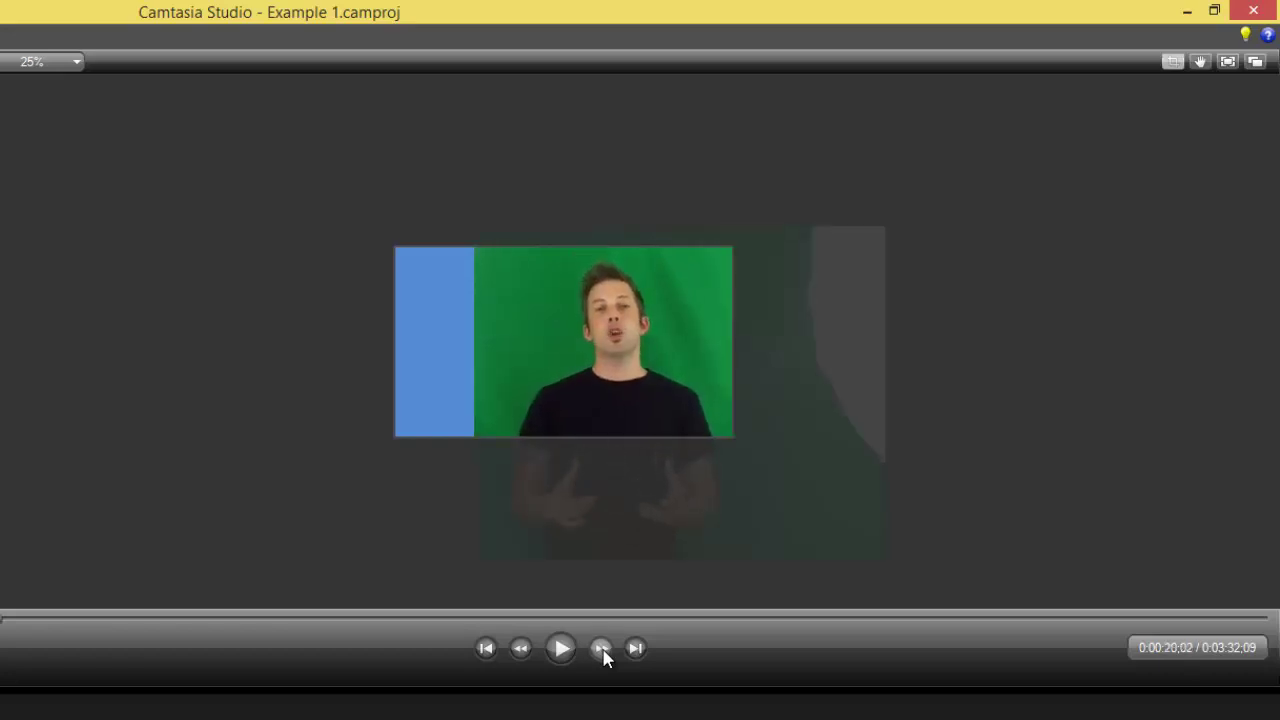
# Step back to 0:00:13;21, play, and pause at 0:00:22;11.
pyautogui.click(518, 652)
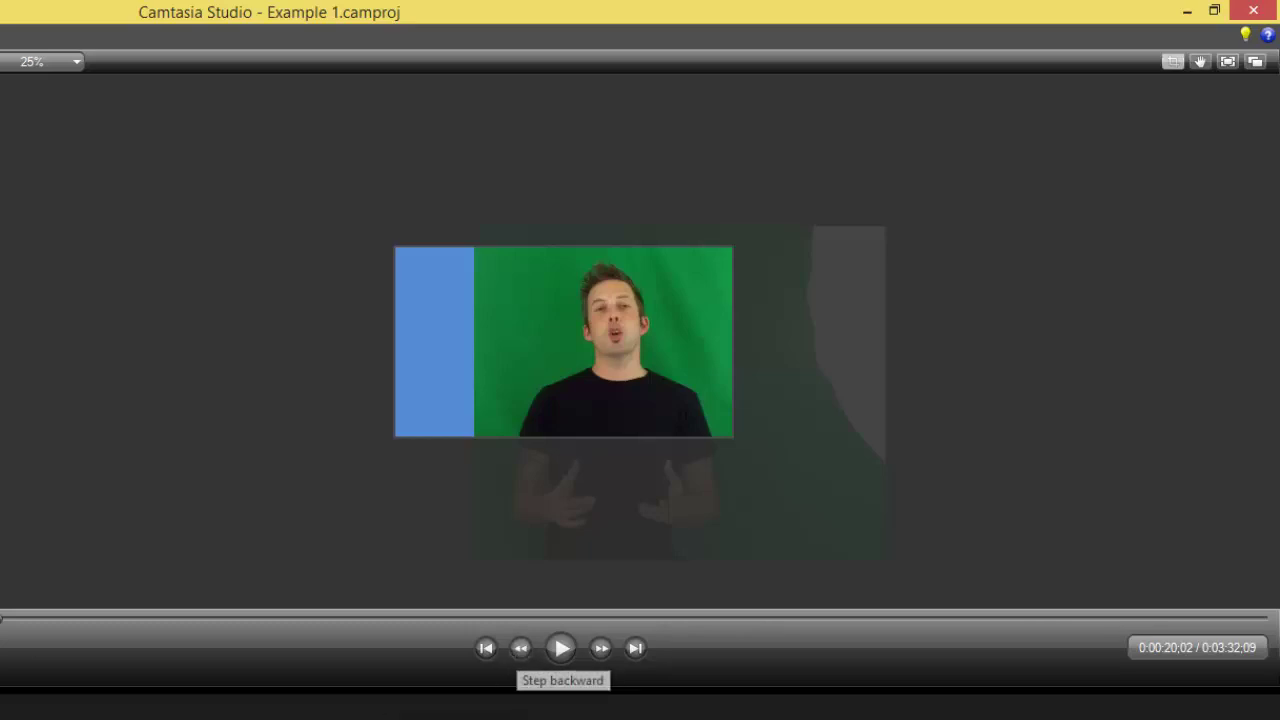
pyautogui.click(520, 650)
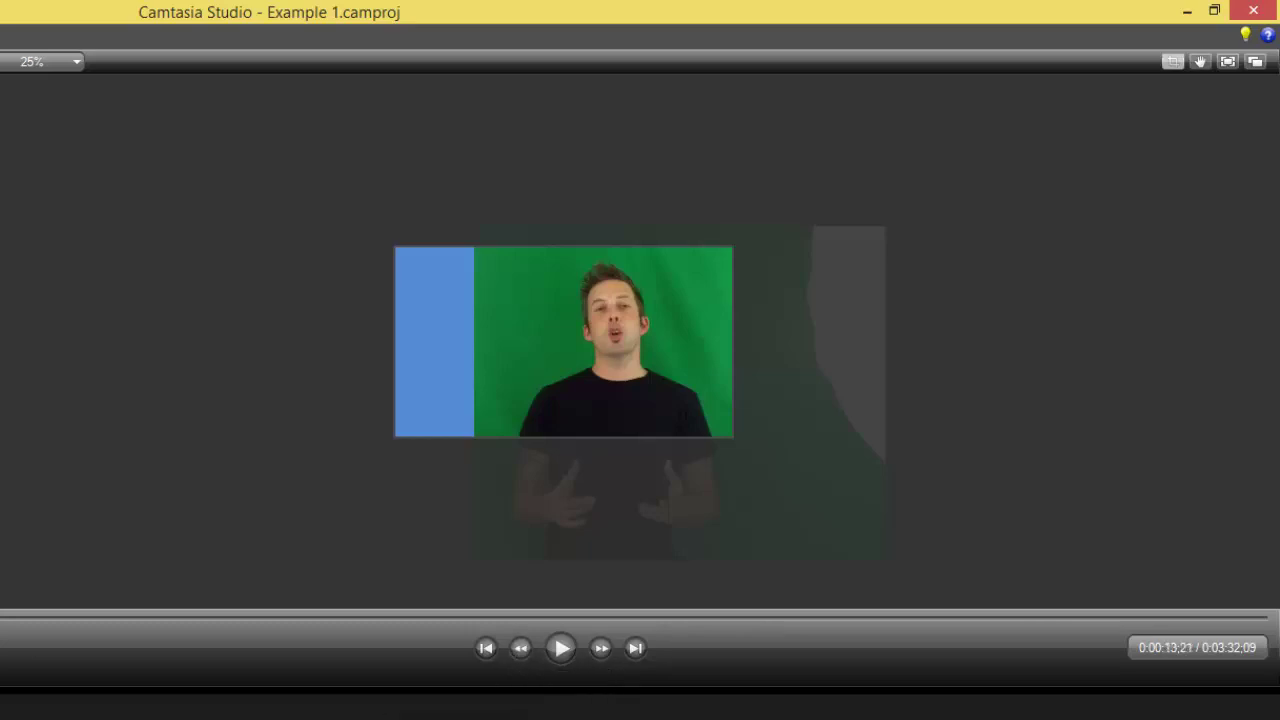
pyautogui.click(561, 652)
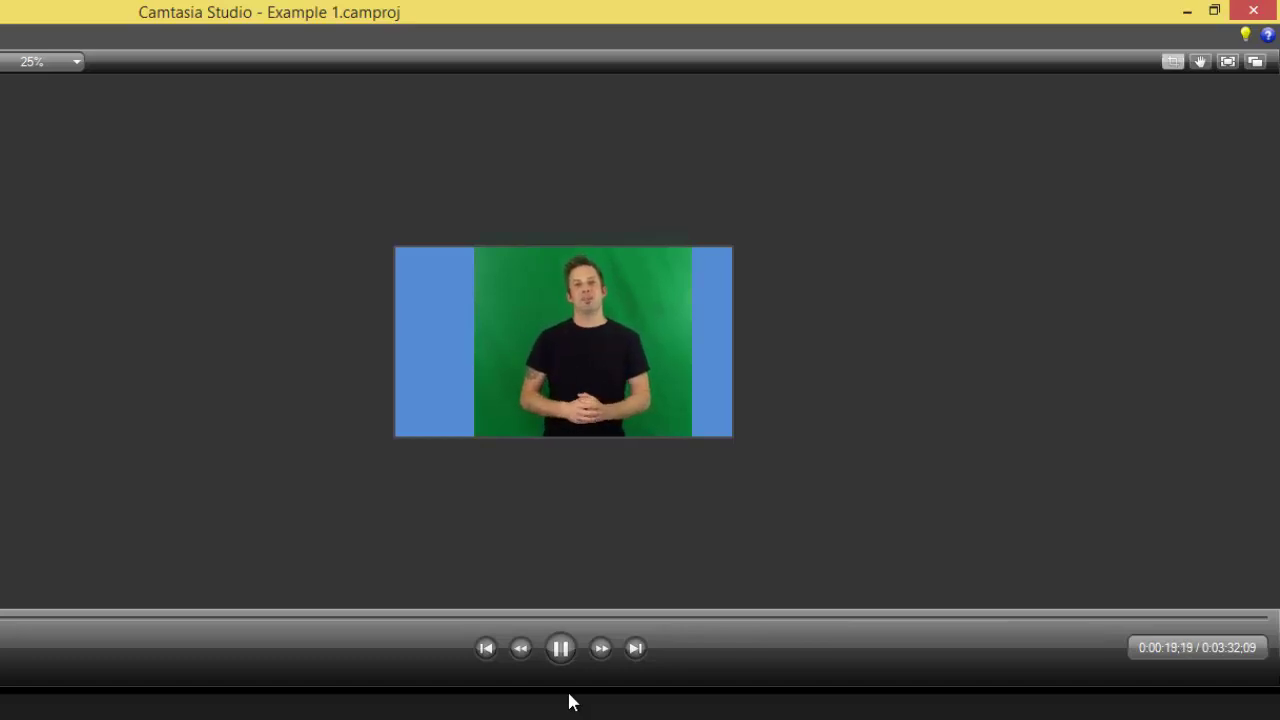
pyautogui.press('space')
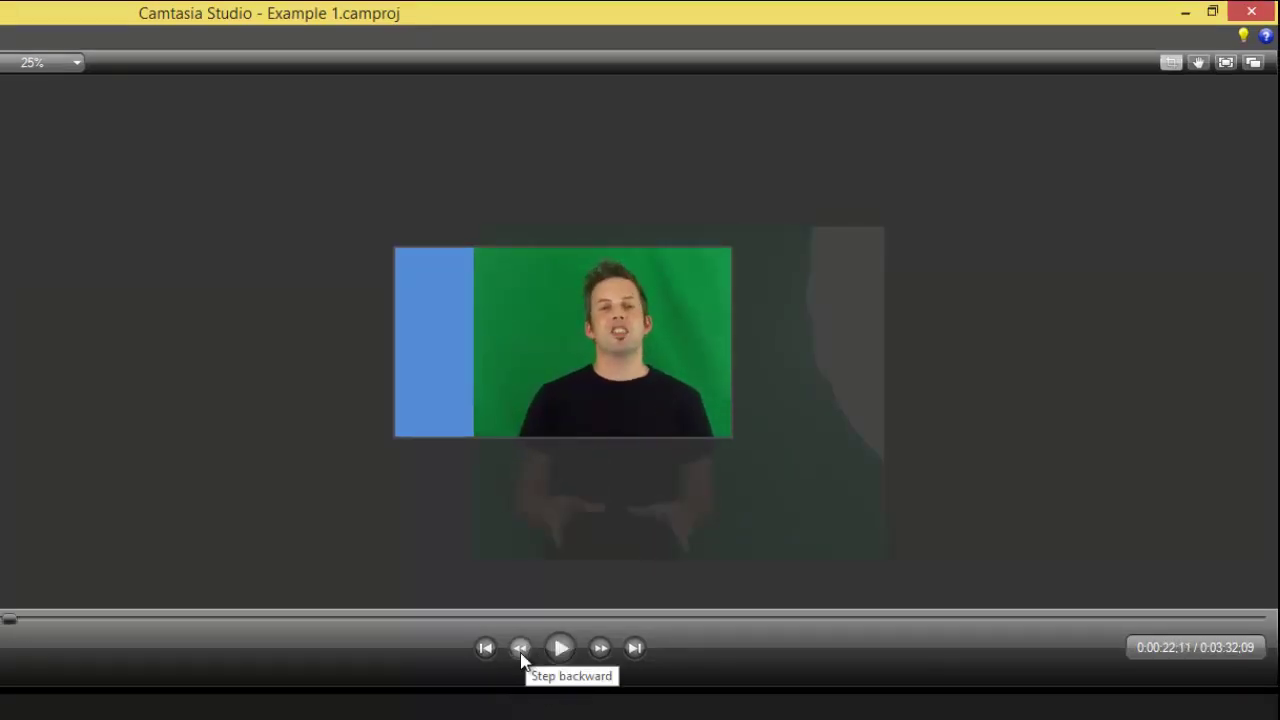